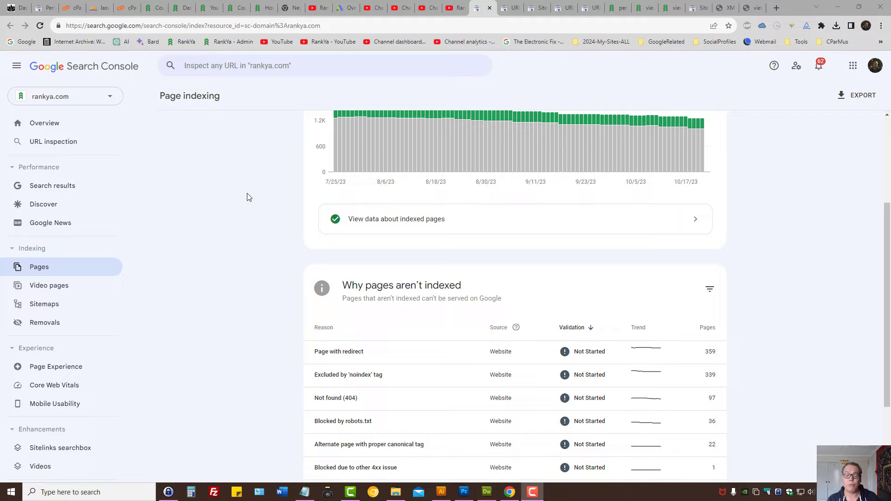
Open the 339-page Excluded by 'noindex' tag report and select its first example URL
left_click(348, 379)
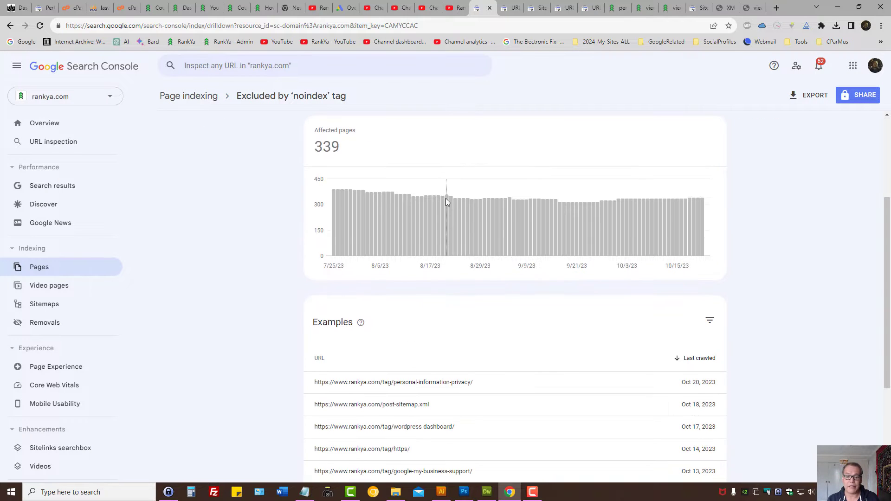
scroll(447, 199, "down", 3)
scroll(455, 185, "down", 4)
scroll(523, 231, "up", 3)
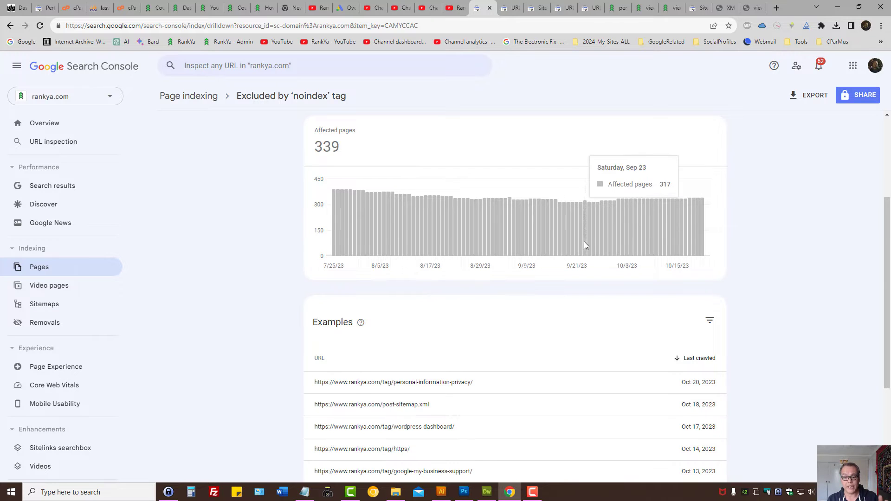
scroll(464, 260, "down", 3)
left_click(384, 219)
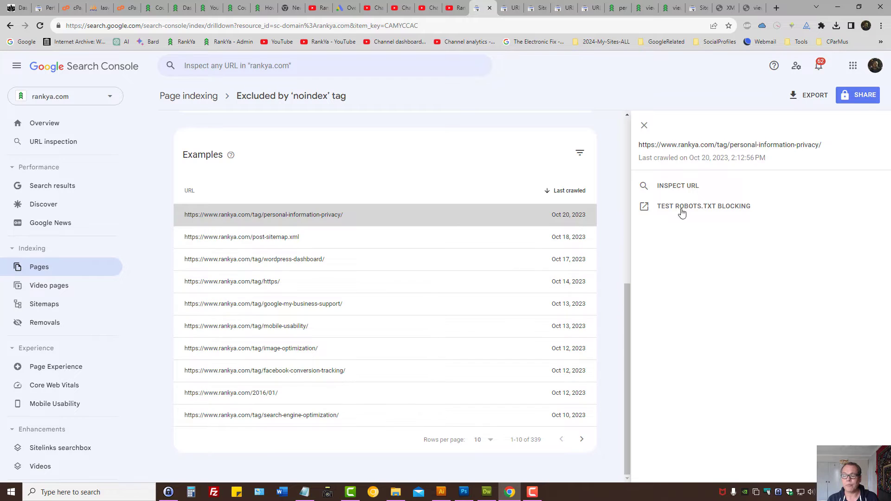
Inspect the personal-information-privacy tag URL, confirm 'noindex' in its robots meta tag, and go back
left_click(668, 190)
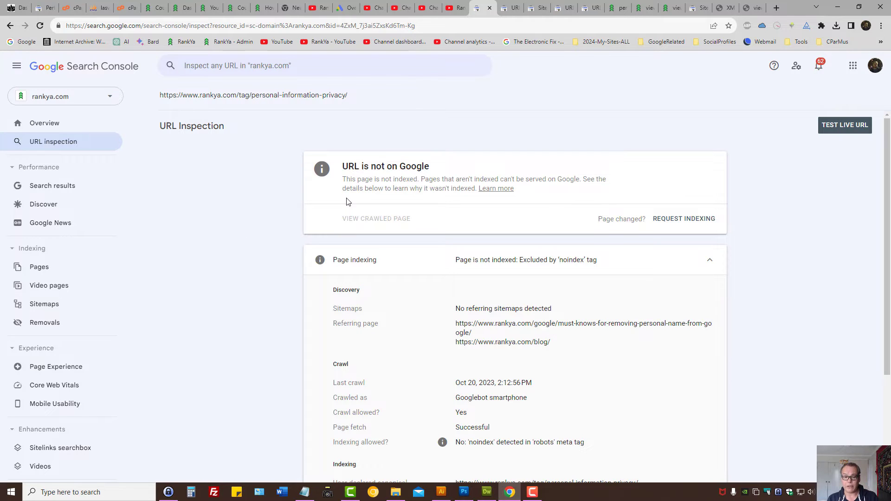
scroll(348, 202, "down", 3)
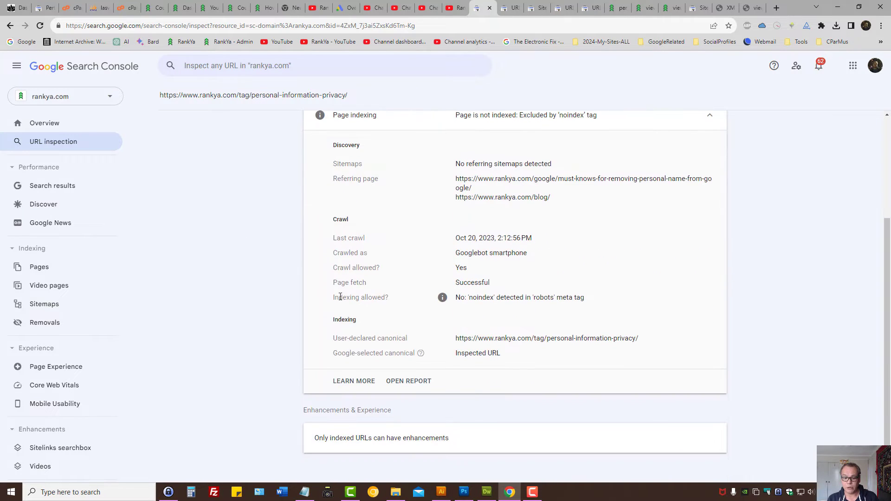
left_click_drag(333, 297, 389, 298)
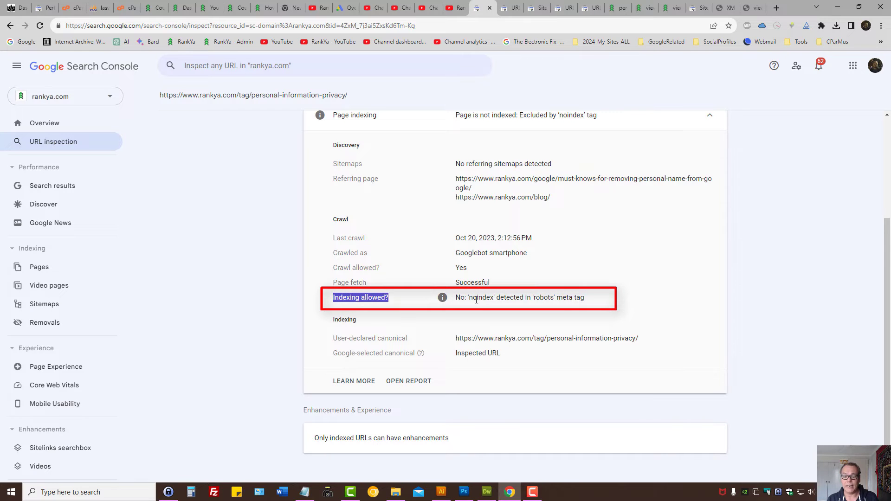
left_click_drag(455, 298, 585, 297)
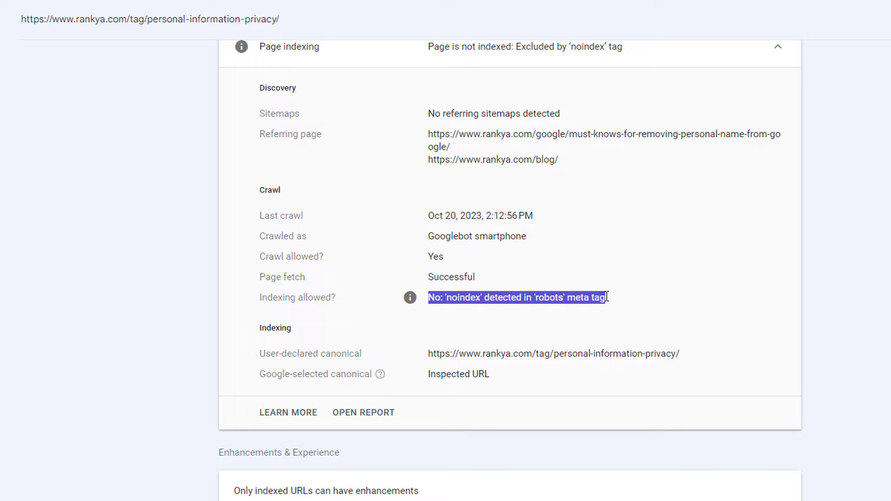
left_click_drag(607, 297, 489, 302)
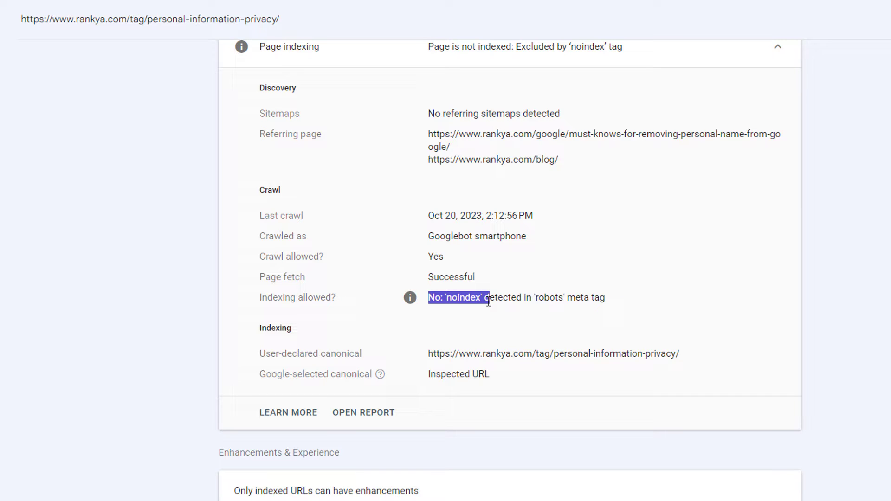
left_click_drag(489, 302, 617, 304)
double_click(462, 299)
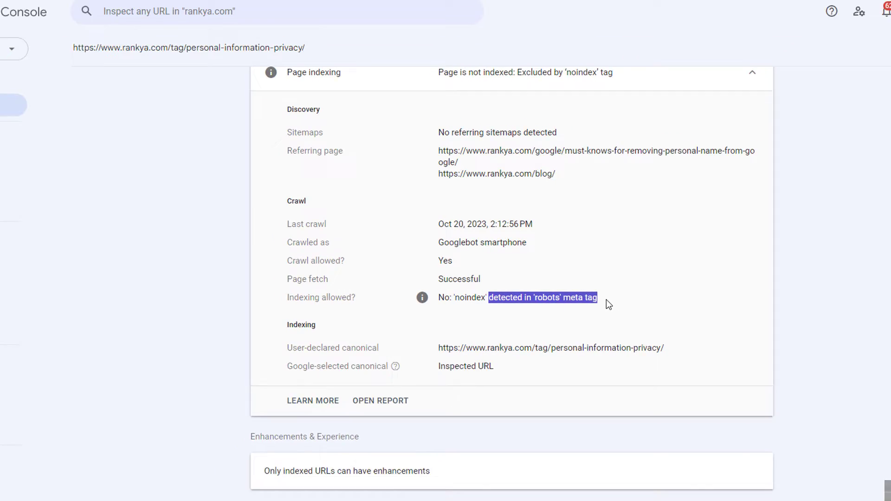
double_click(548, 297)
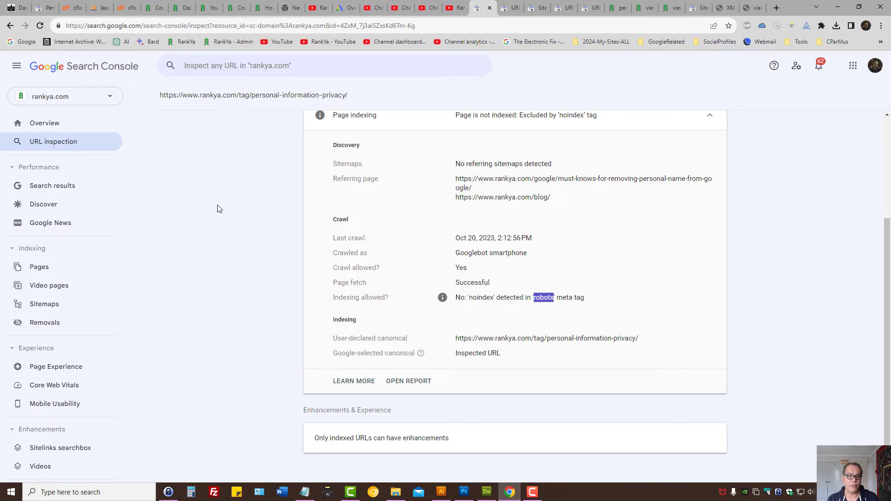
left_click(10, 26)
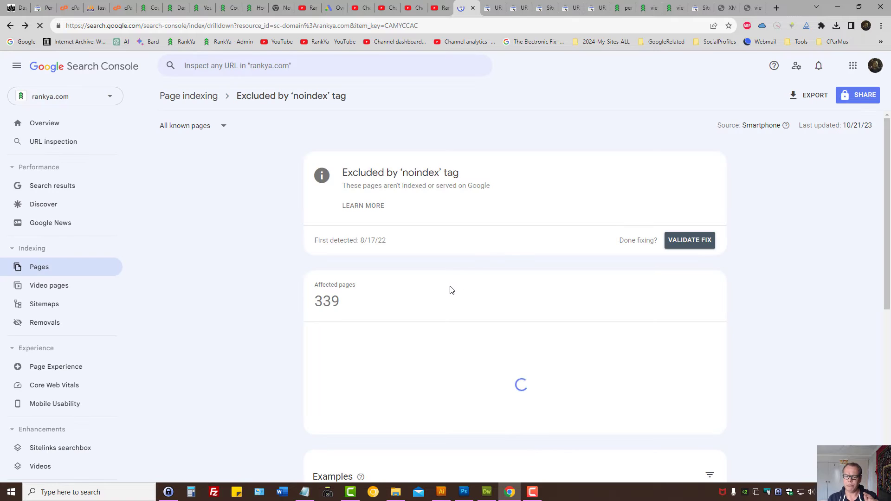
Inspect the post-sitemap.xml URL and highlight its noindex coming from the X-Robots-Tag http header
scroll(449, 290, "down", 5)
scroll(450, 286, "down", 2)
left_click(397, 254)
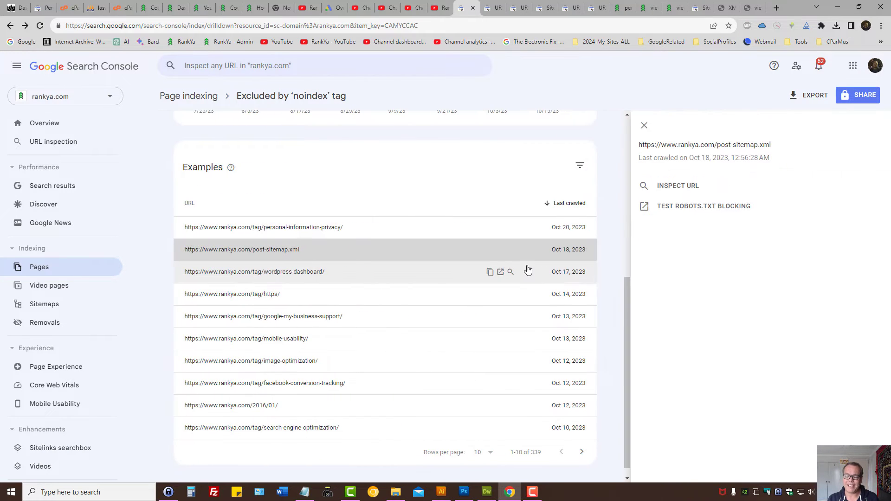
left_click(668, 186)
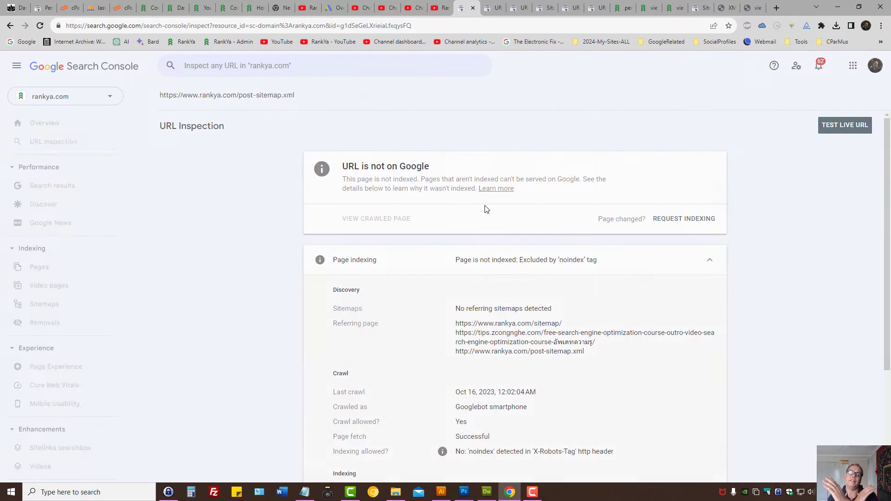
scroll(487, 216, "down", 3)
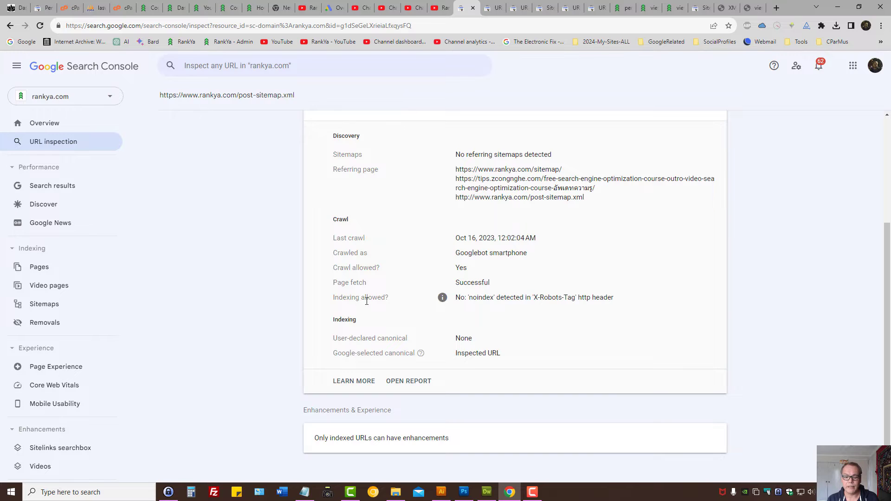
scroll(464, 297, "up", 3)
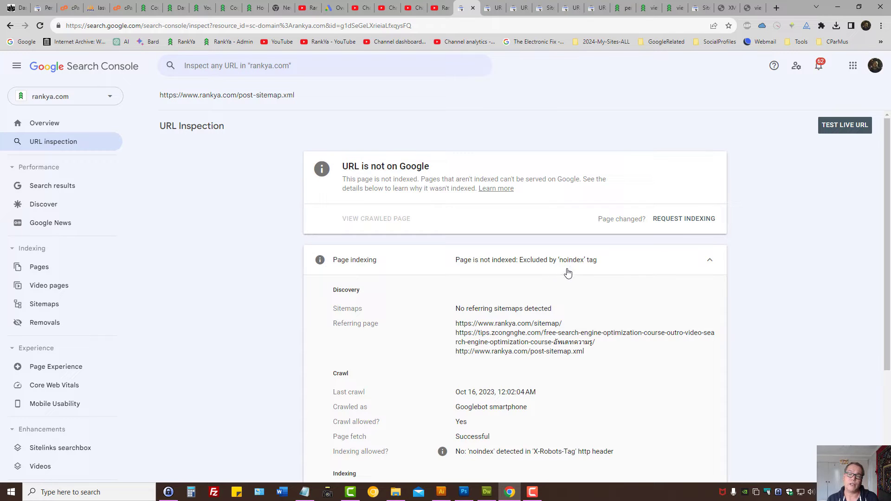
scroll(545, 281, "down", 3)
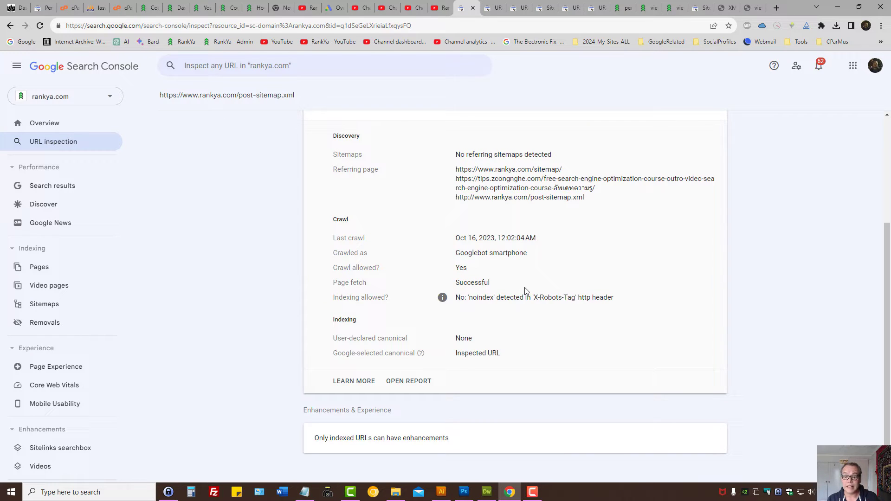
triple_click(362, 299)
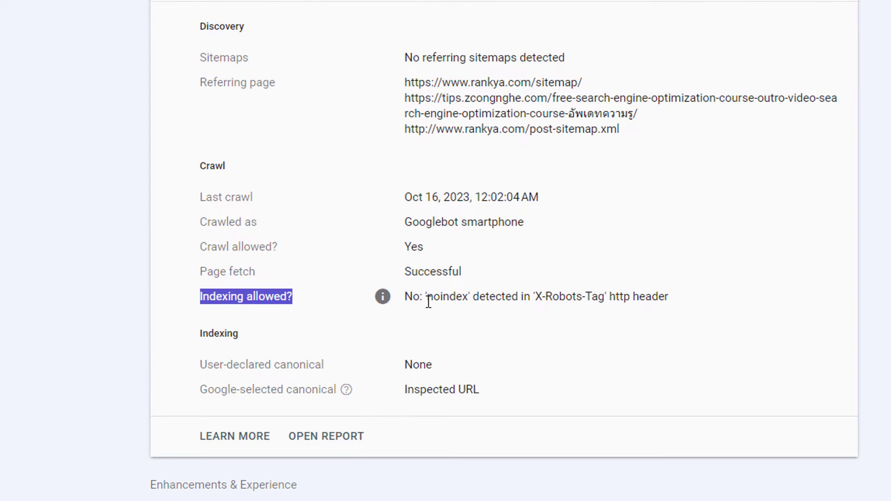
left_click_drag(427, 301, 705, 301)
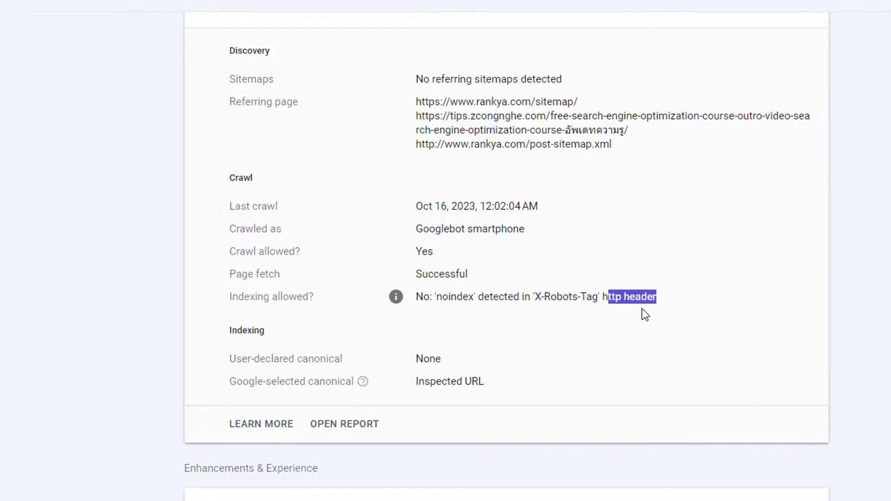
left_click(662, 282)
scroll(611, 288, "up", 4)
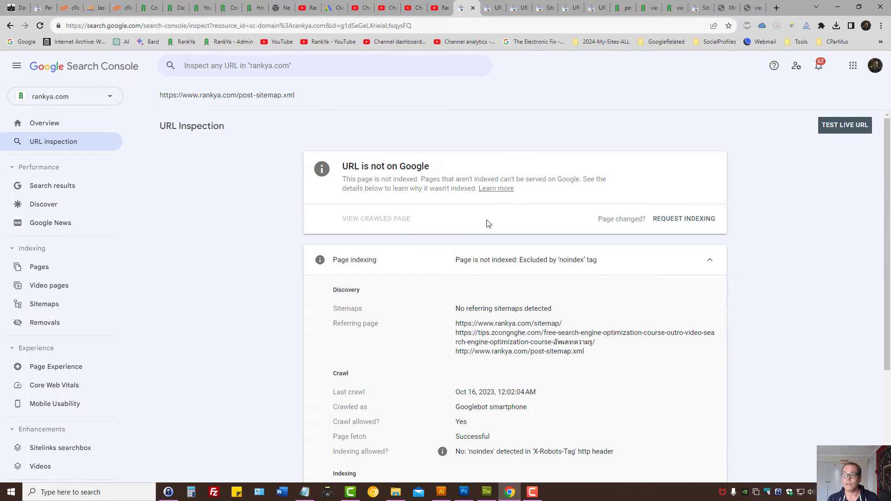
Start a live test of post-sitemap.xml and review the privacy URL's robots meta tag verdict
left_click(840, 126)
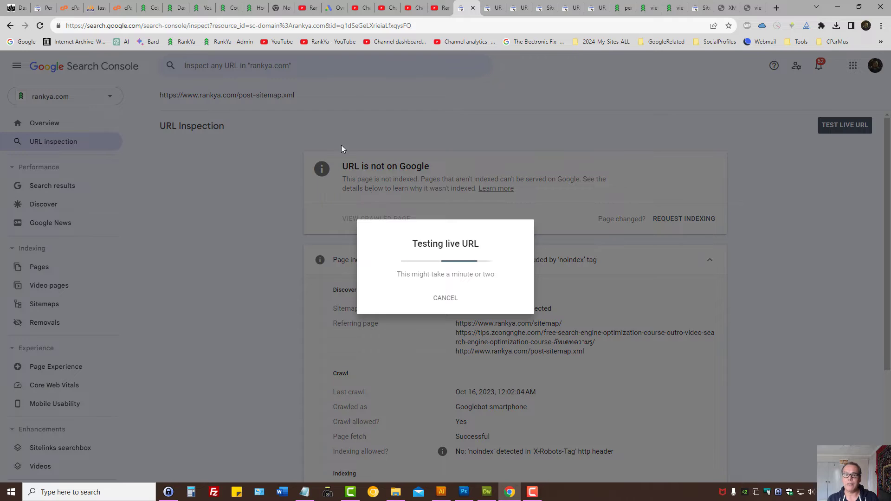
key("ctrl+Tab")
key("ctrl+Tab")
key("ctrl+shift+Tab")
triple_click(495, 298)
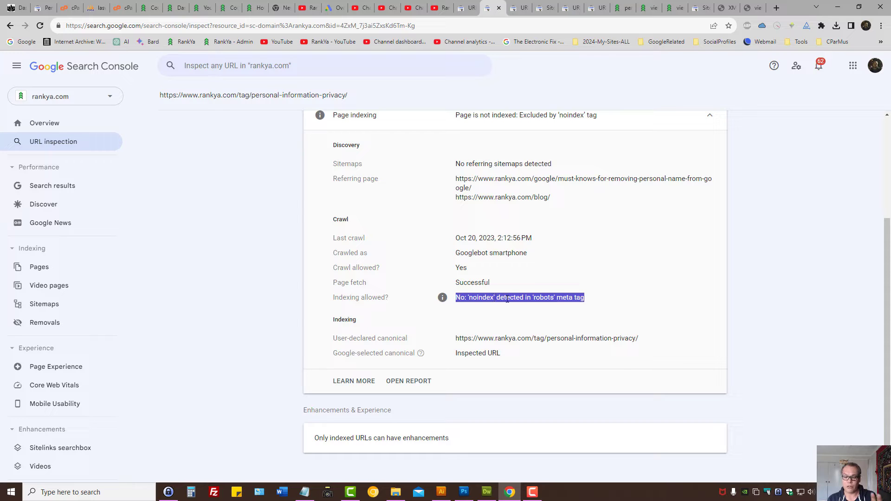
triple_click(505, 299)
double_click(511, 299)
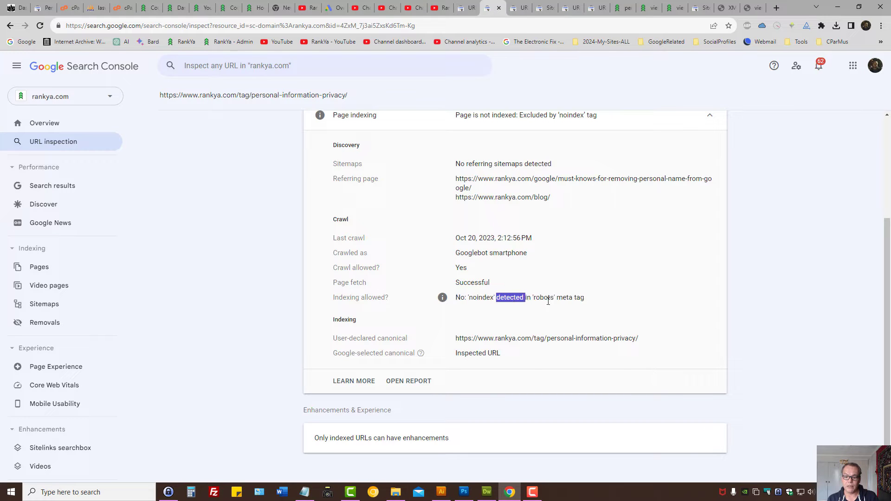
Live-test the privacy tag URL, then return to the post-sitemap.xml live test result
scroll(567, 298, "up", 3)
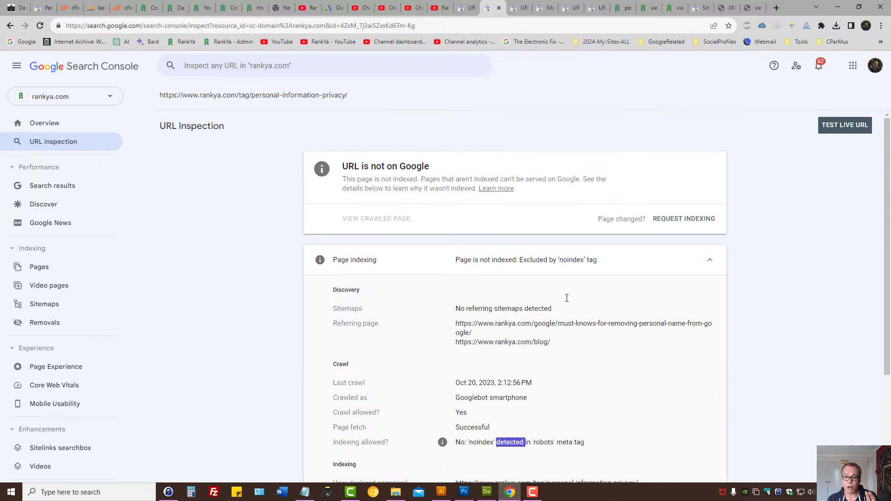
left_click(843, 125)
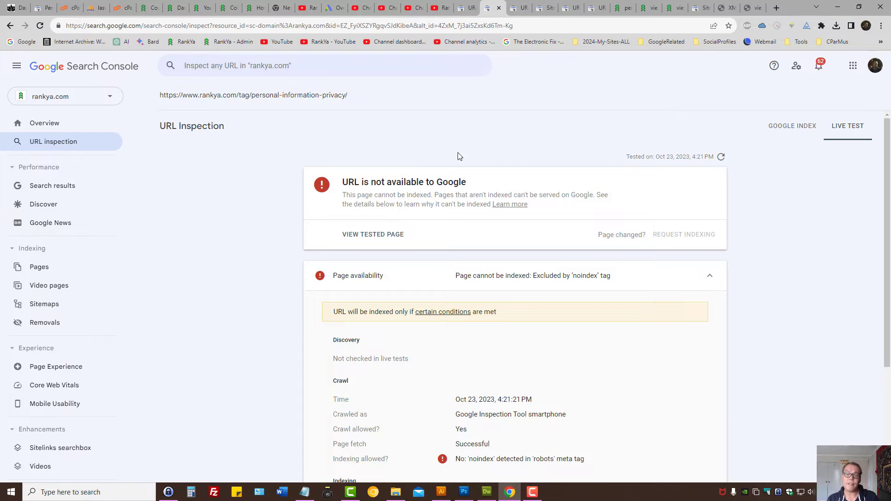
scroll(533, 278, "down", 3)
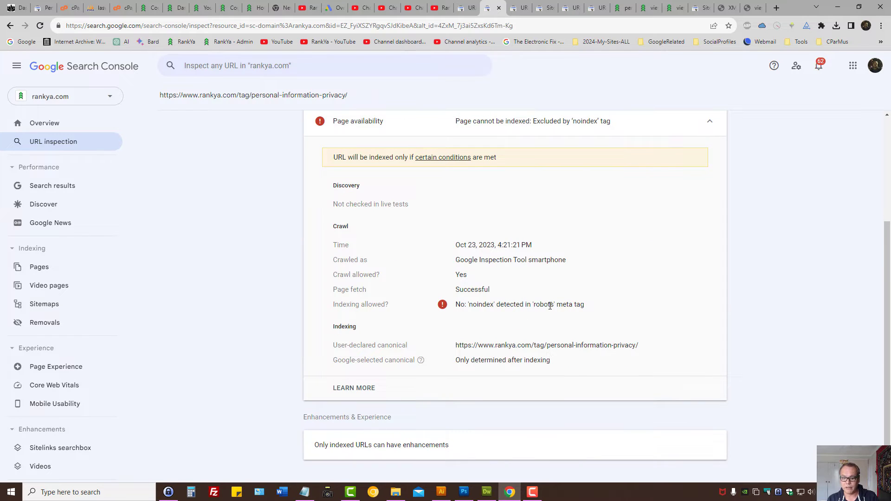
left_click(471, 9)
scroll(492, 348, "down", 3)
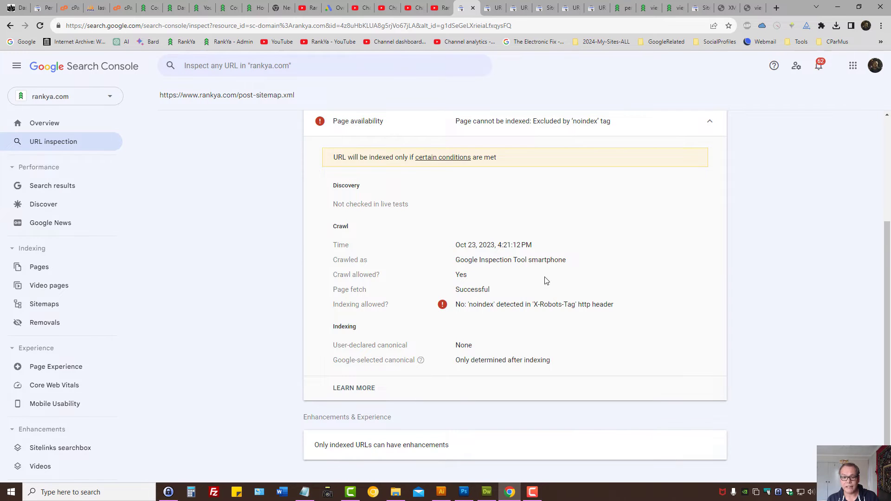
scroll(550, 258, "up", 3)
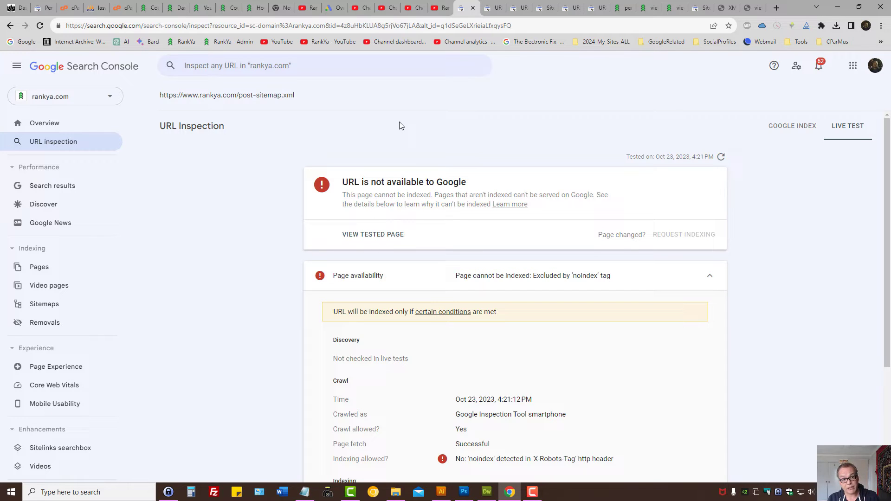
Open the tested page's More Info HTTP response and note the 200 OK status
left_click(378, 238)
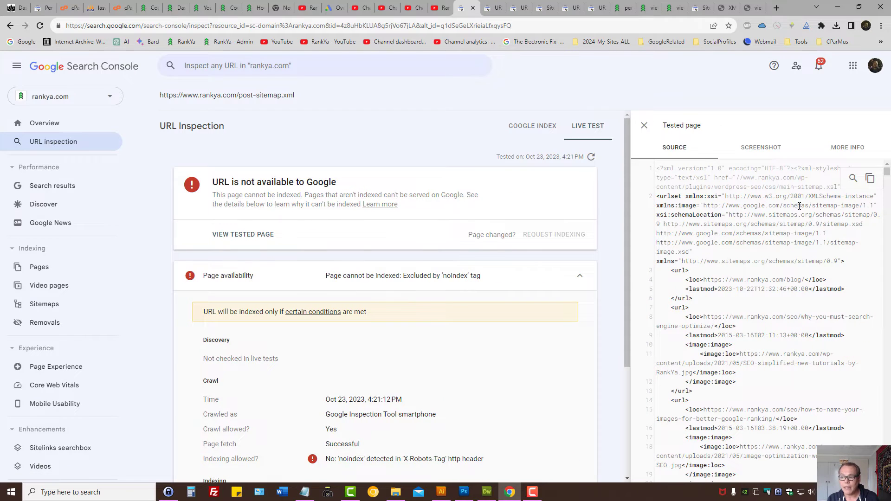
left_click(850, 148)
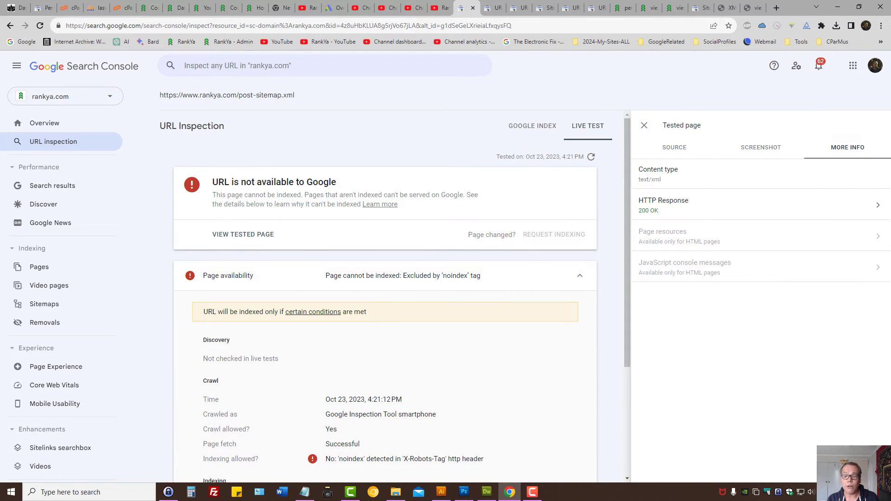
left_click(667, 214)
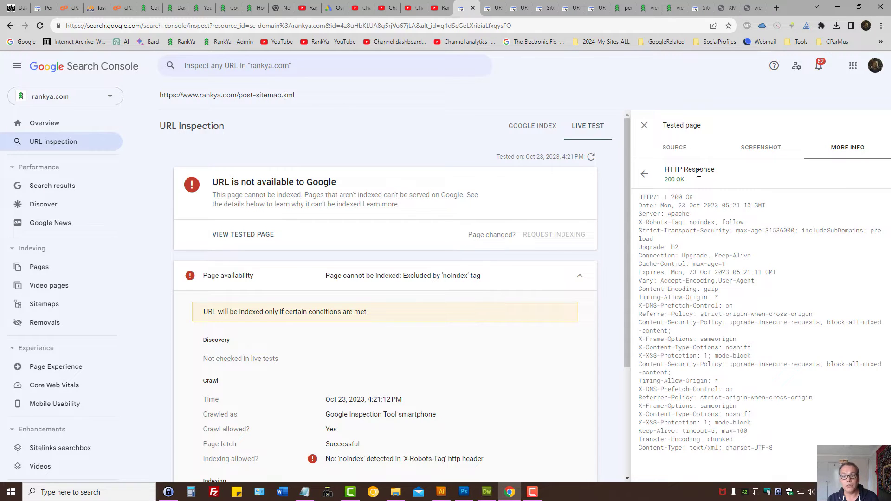
left_click_drag(696, 181, 659, 168)
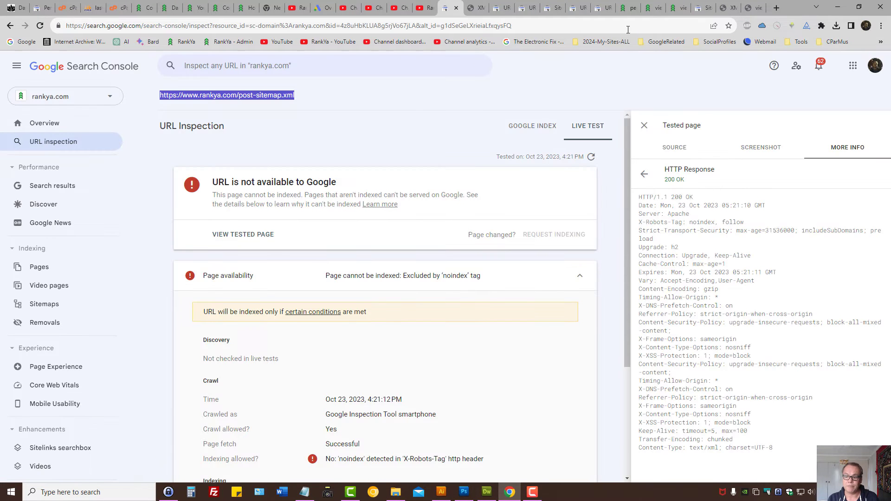
left_click(722, 263)
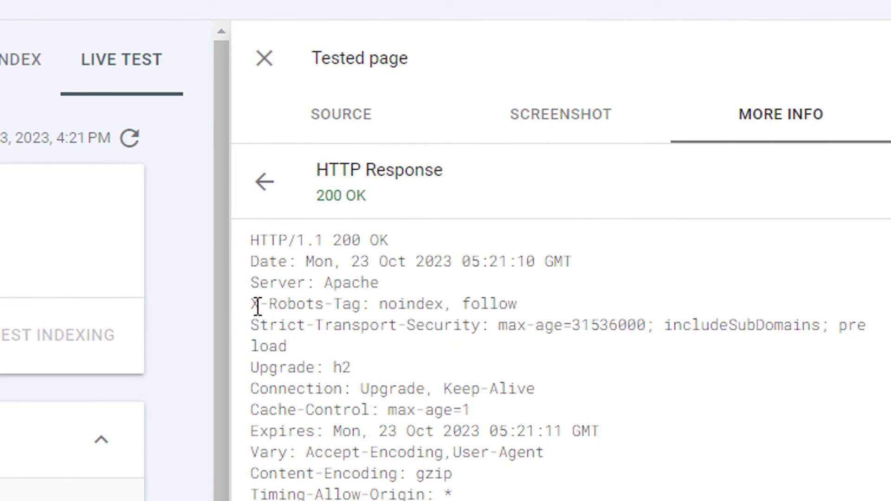
Highlight the X-Robots-Tag: noindex, follow header and the matching indexing reason
left_click_drag(258, 306, 337, 304)
triple_click(324, 304)
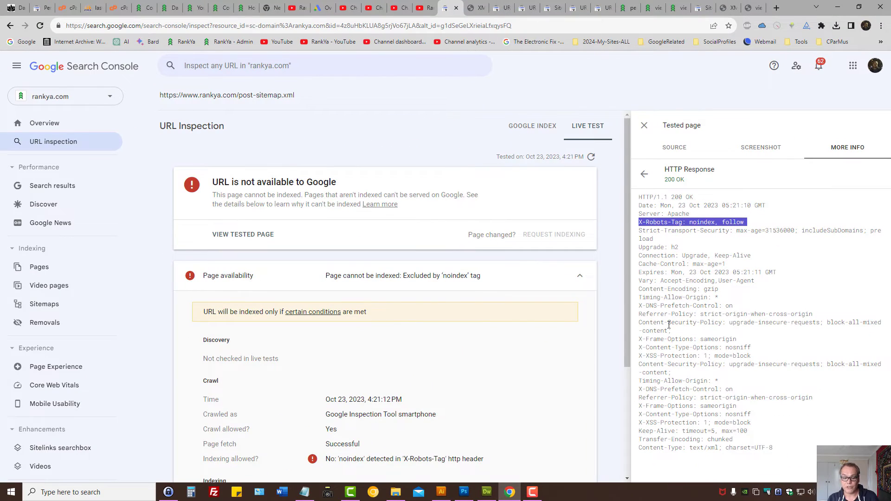
scroll(477, 377, "down", 3)
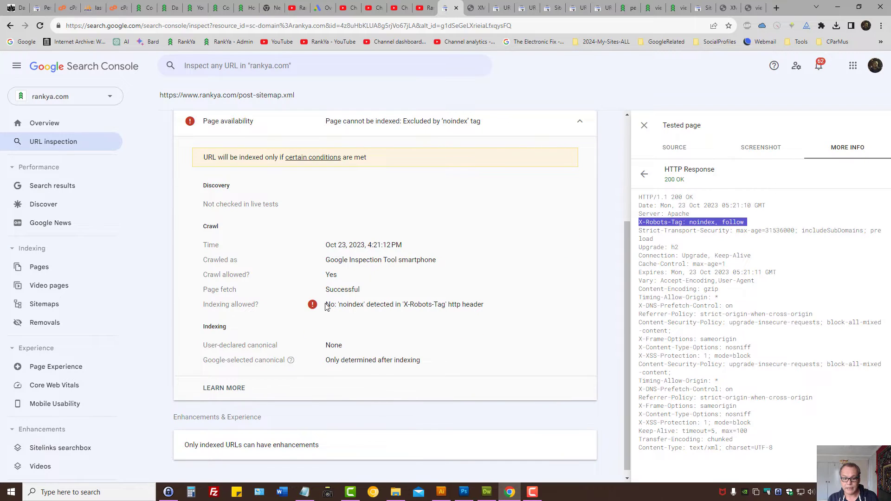
left_click_drag(327, 304, 402, 305)
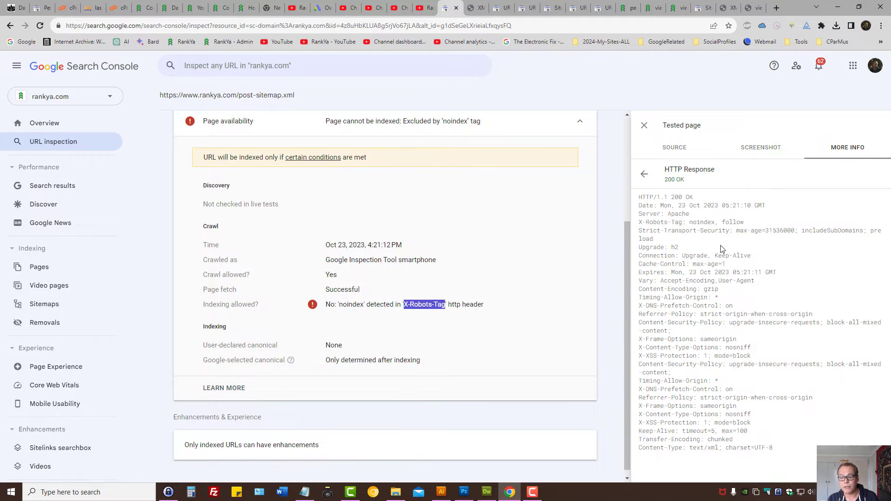
triple_click(691, 221)
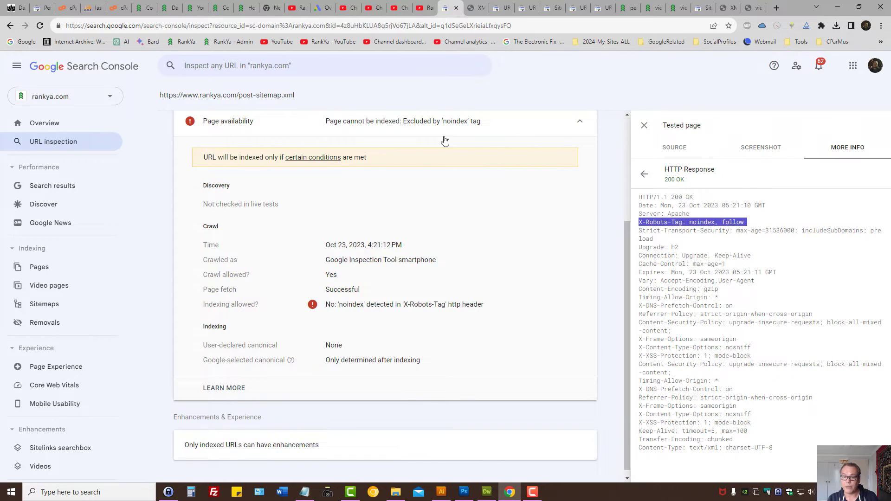
Switch to the privacy tag page inspection and highlight its robots meta tag noindex reason
left_click(507, 5)
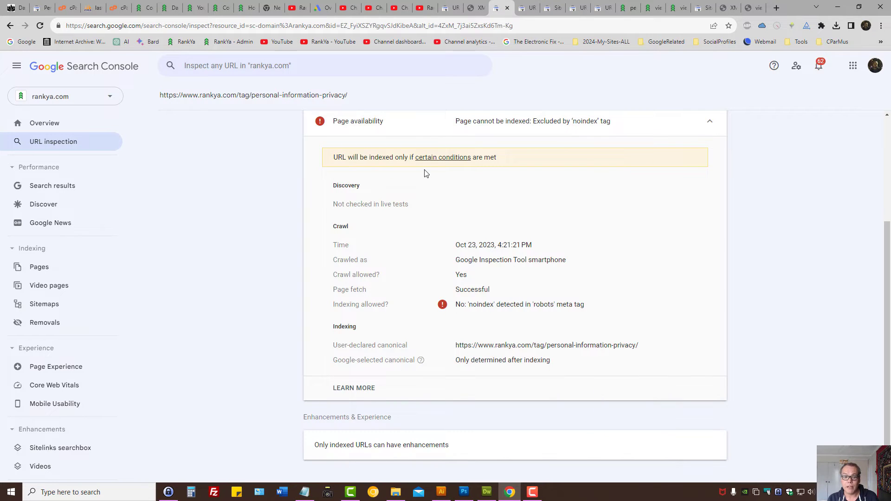
triple_click(508, 305)
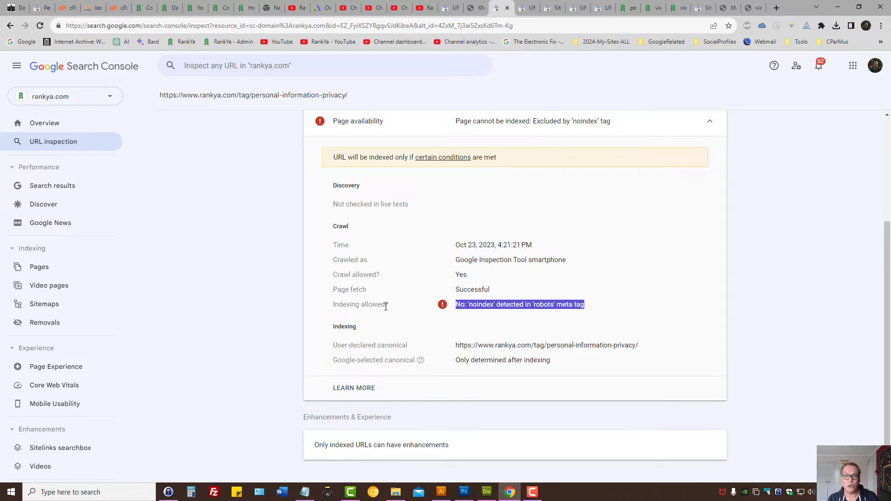
double_click(539, 304)
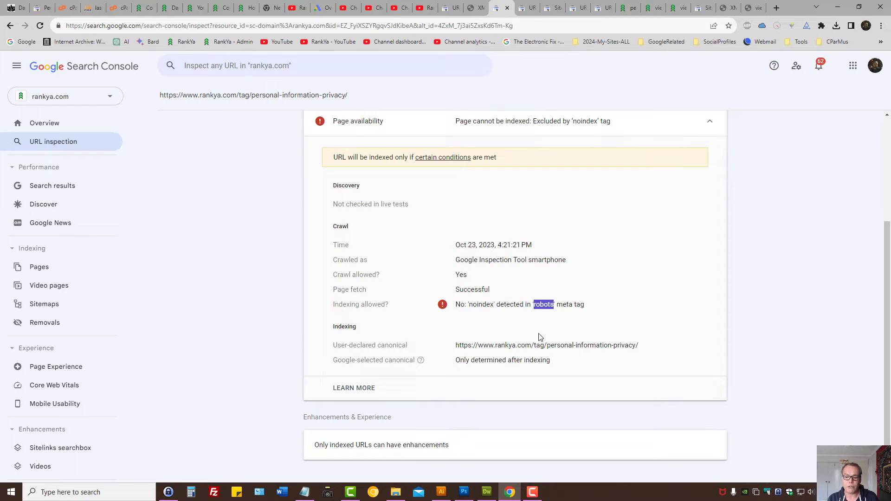
triple_click(565, 305)
scroll(578, 309, "up", 3)
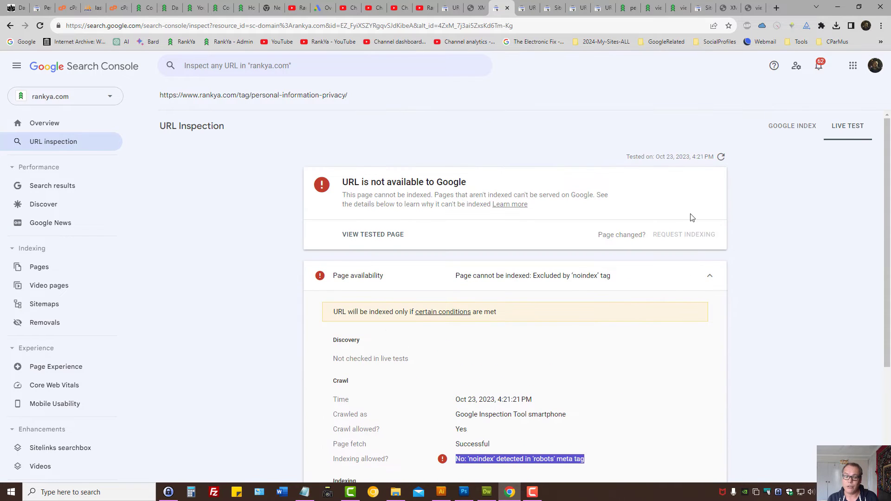
View the tested page's HTML and highlight line 30's robots noindex meta tag
left_click(365, 235)
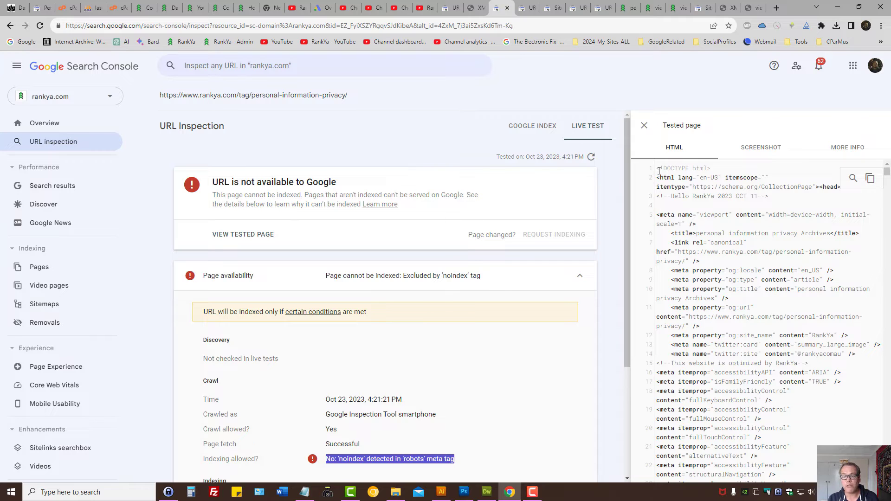
left_click_drag(657, 170, 682, 330)
left_click(682, 330)
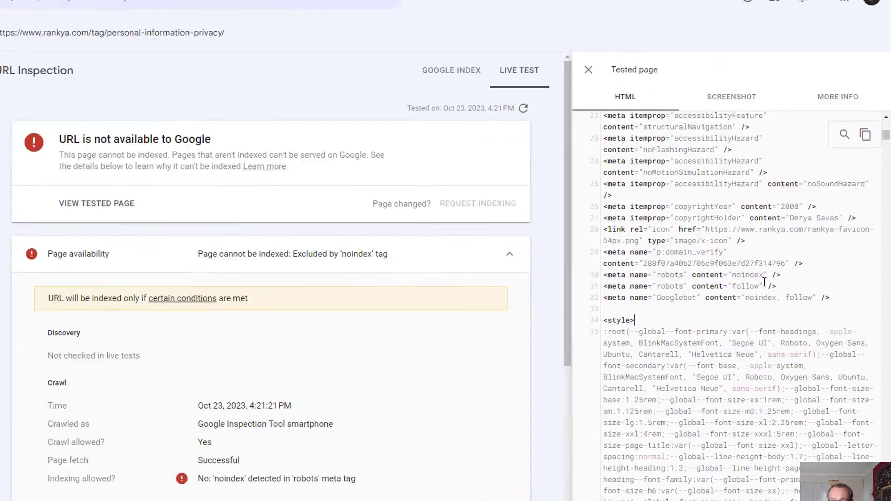
left_click_drag(781, 275, 602, 274)
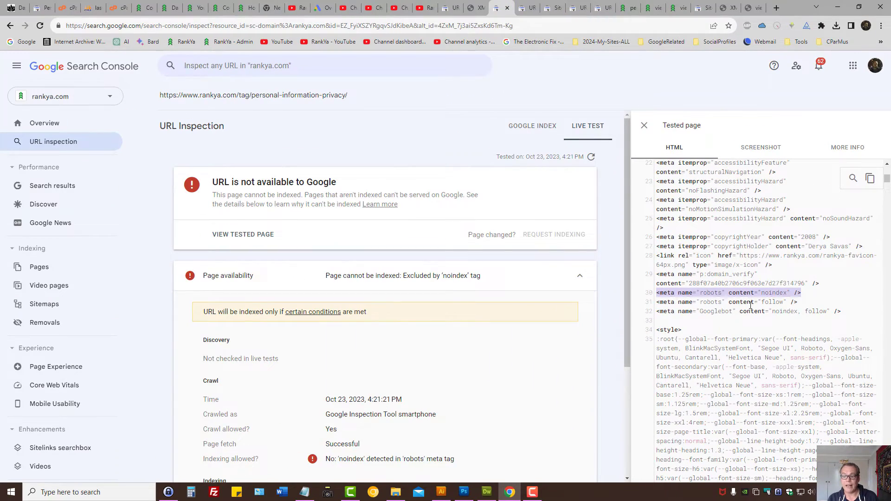
triple_click(733, 292)
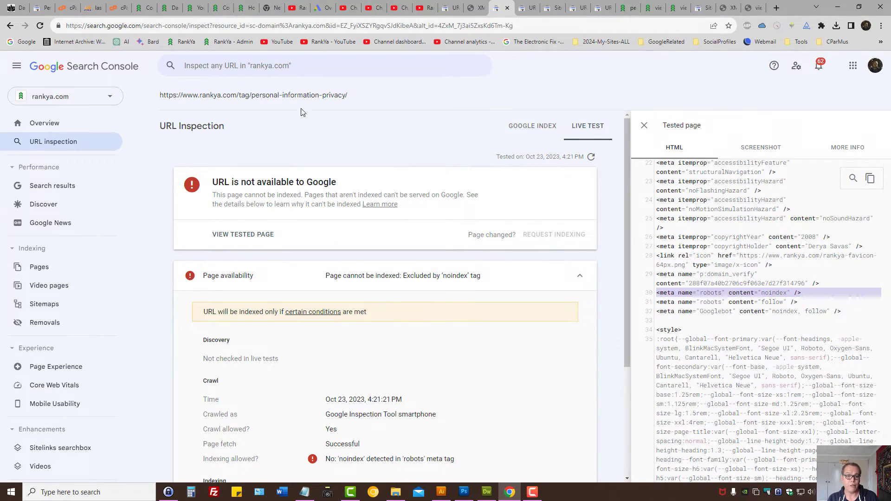
Open the inspected tag page URL in a new tab using Go to
triple_click(314, 96)
right_click(314, 95)
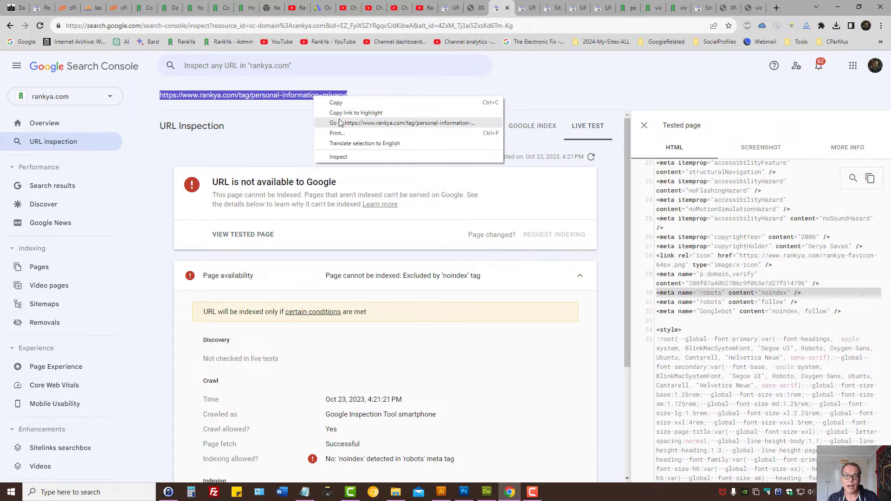
left_click(341, 123)
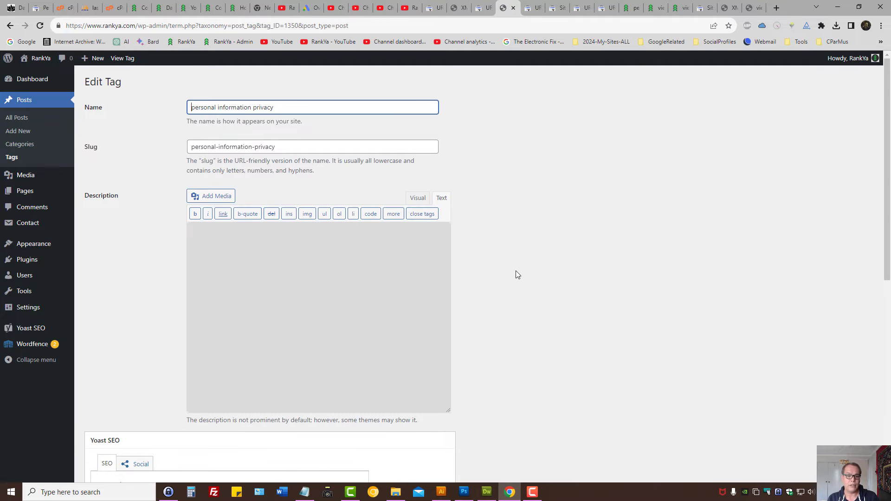
In Yoast SEO Advanced, set 'Allow search engines to show this Tag' to Yes and update
scroll(516, 273, "down", 6)
scroll(501, 297, "down", 2)
left_click(190, 413)
scroll(418, 388, "down", 2)
left_click(200, 361)
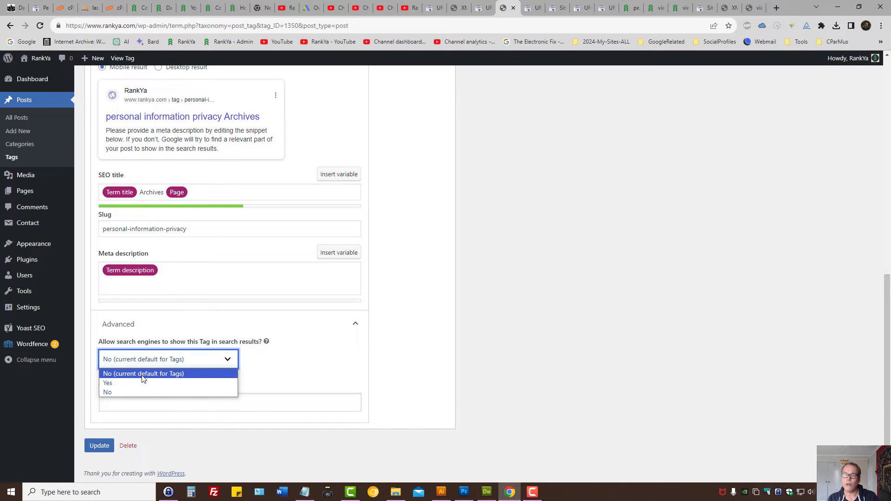
left_click(143, 378)
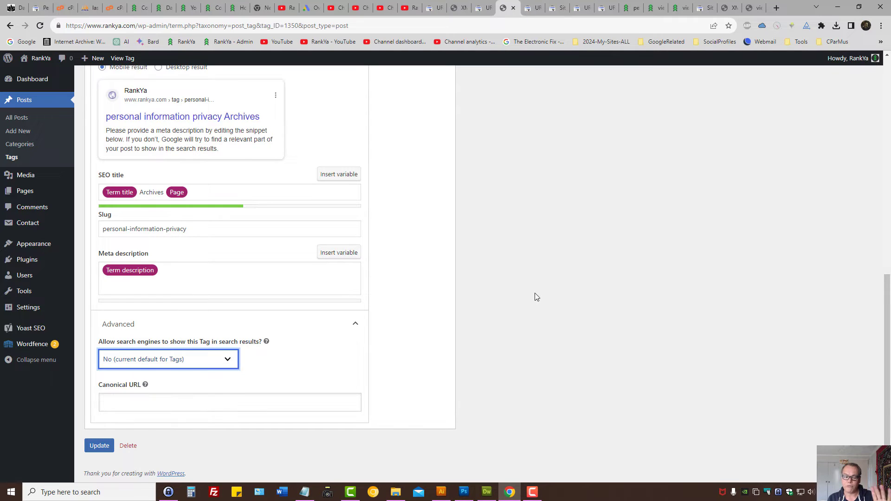
left_click(218, 367)
left_click(145, 382)
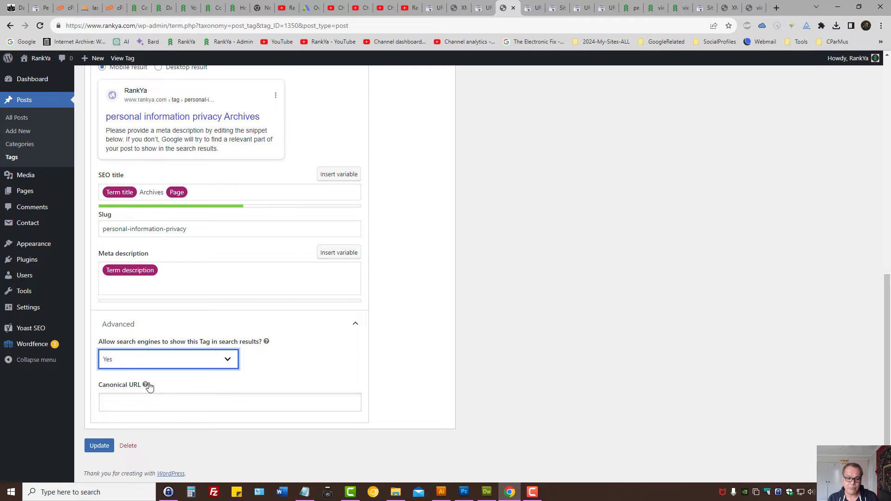
left_click(100, 446)
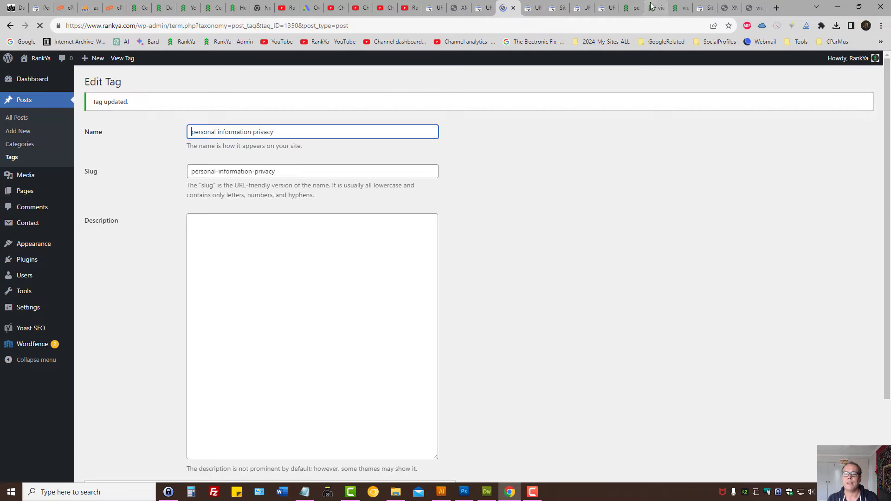
Reload the tag page source to check the robots noindex line, then view the live tag page
left_click(654, 8)
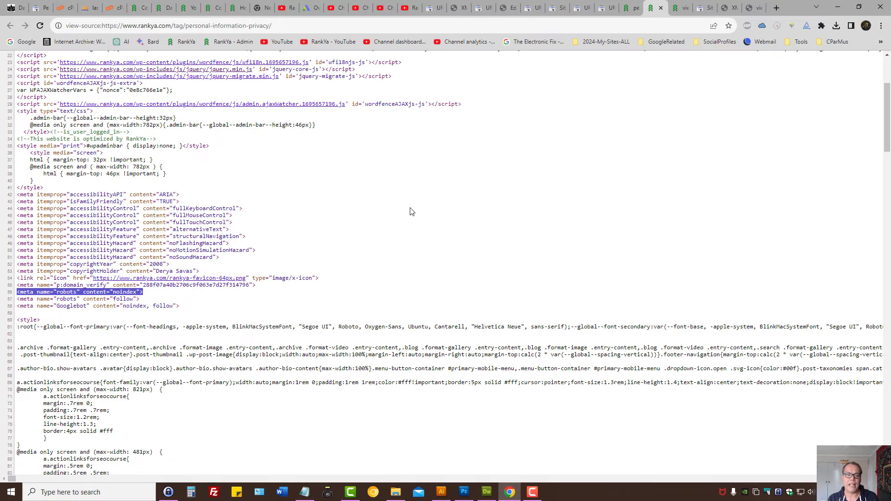
triple_click(110, 294)
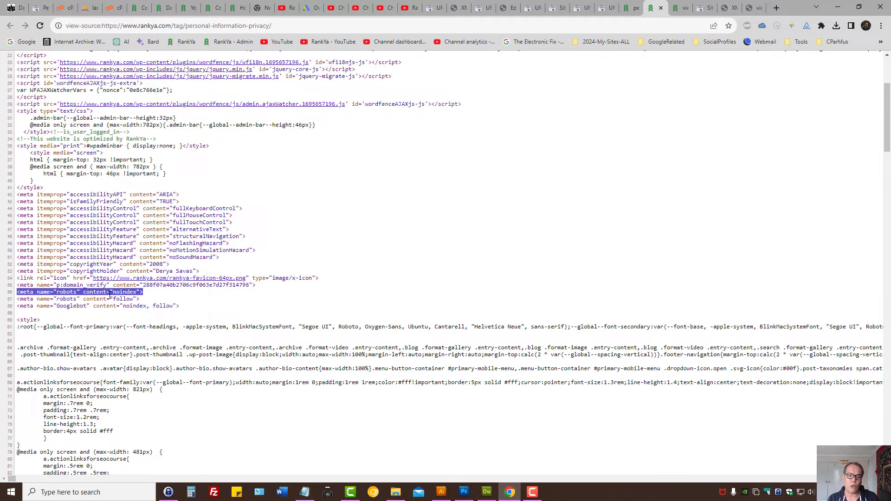
left_click(41, 27)
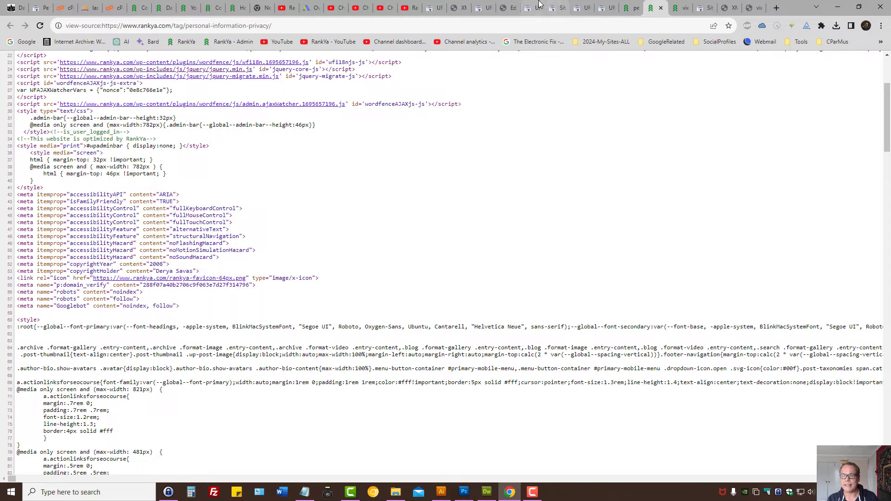
left_click(633, 8)
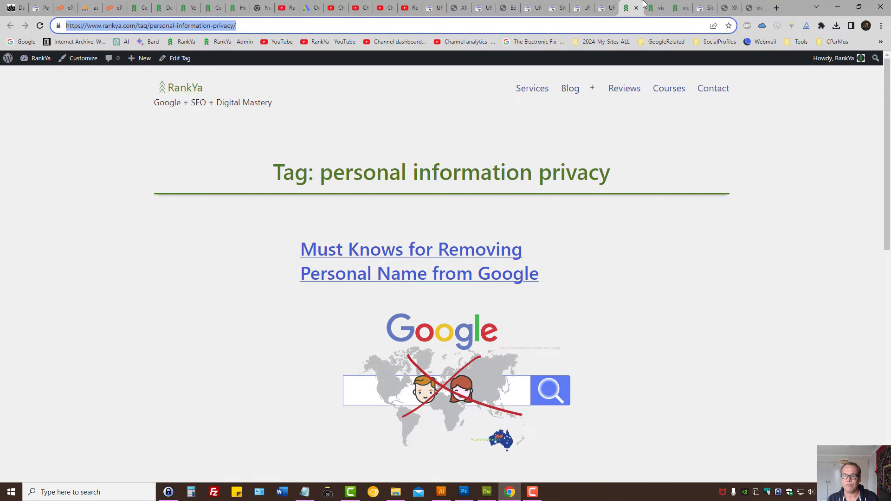
Reopen Edit Tag and toggle the Yoast search-engine visibility to No and back to Yes
left_click(180, 59)
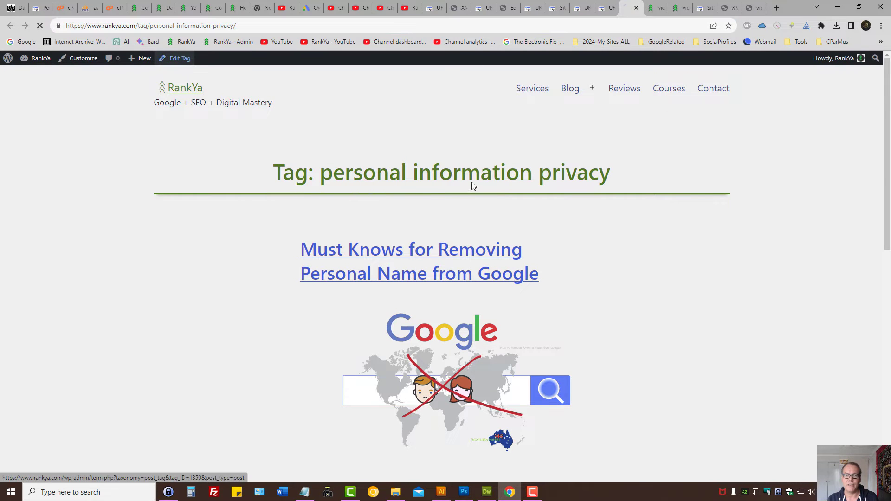
left_click(506, 8)
scroll(266, 286, "down", 9)
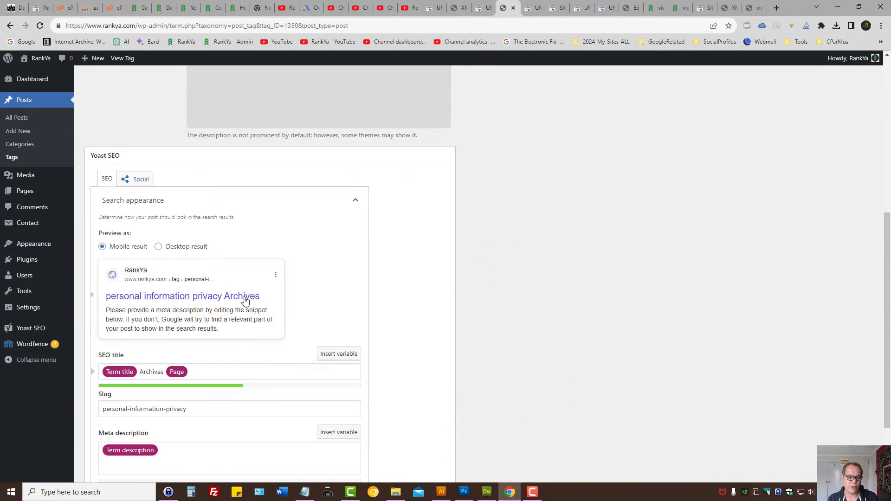
left_click(135, 418)
left_click(122, 453)
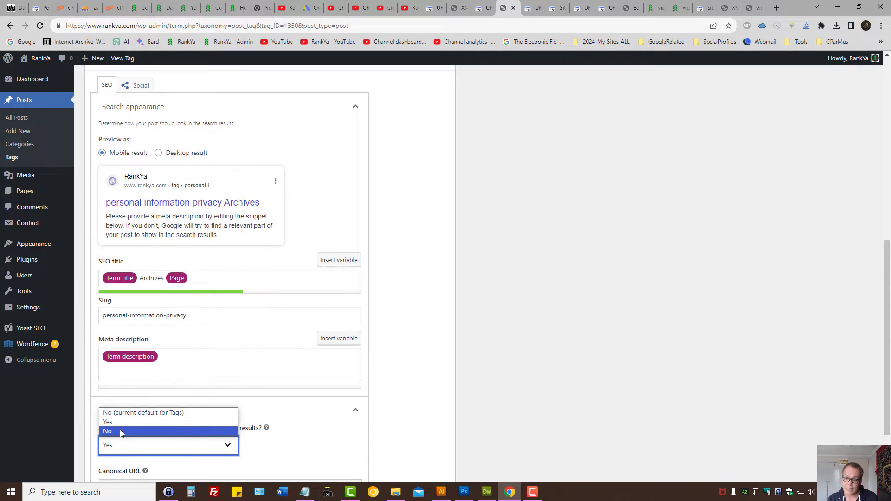
left_click(120, 431)
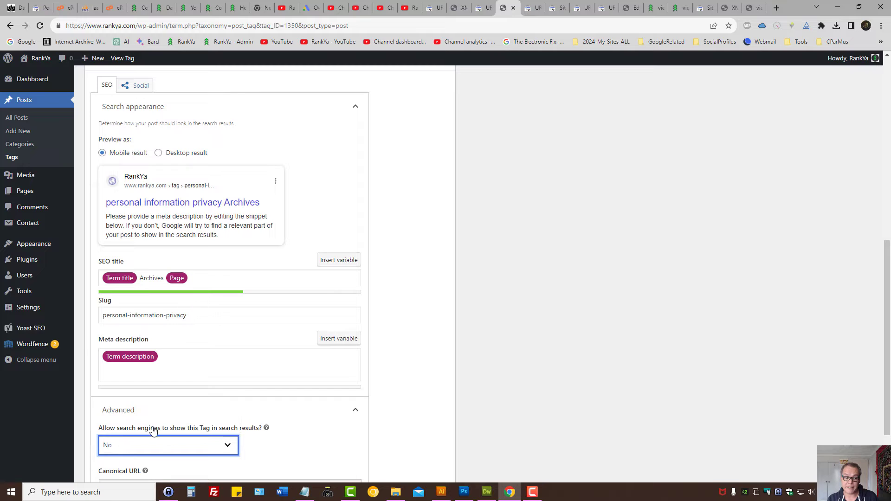
scroll(329, 412, "down", 2)
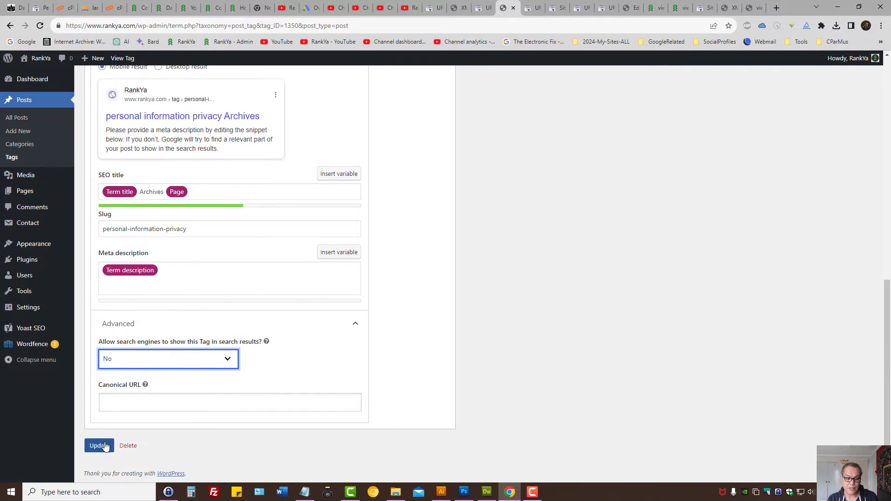
left_click(193, 366)
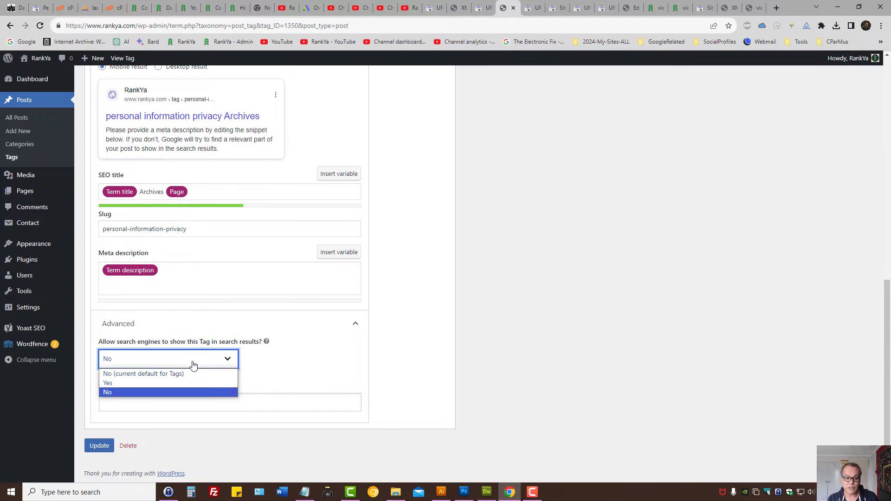
left_click(158, 384)
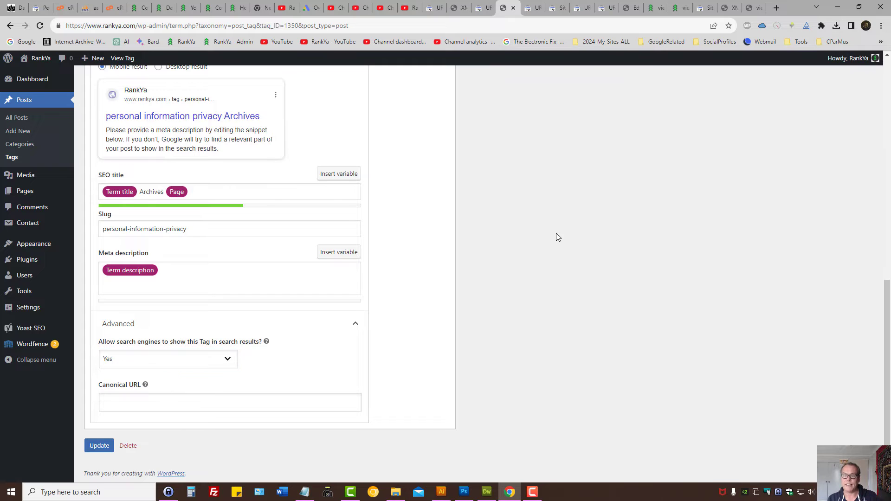
Copy the robots noindex meta line (line 56) from the tag page's source
left_click(667, 4)
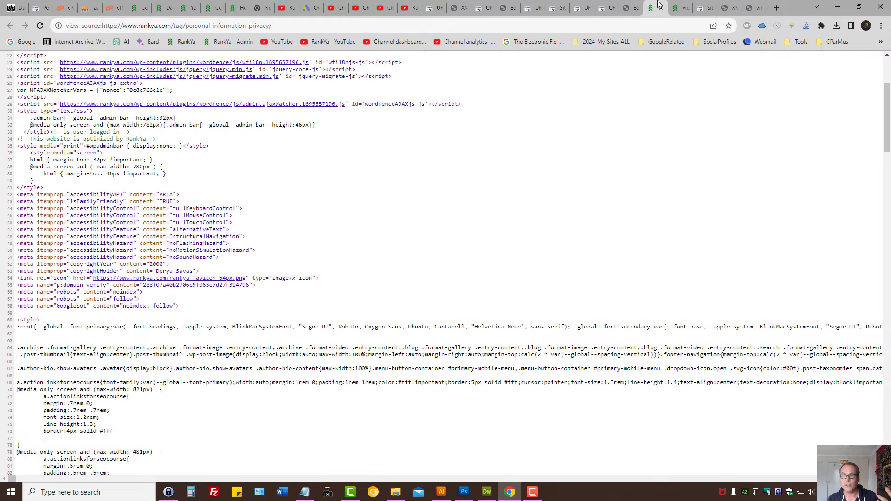
triple_click(114, 294)
right_click(122, 294)
left_click(139, 299)
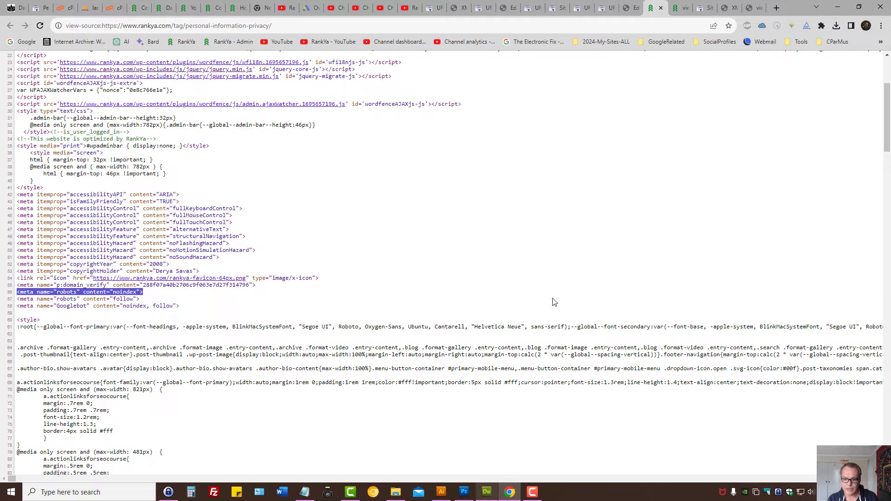
Paste the robots meta tag into a new tab's omnibox and edit noindex toward index
left_click(777, 8)
key("ctrl+v")
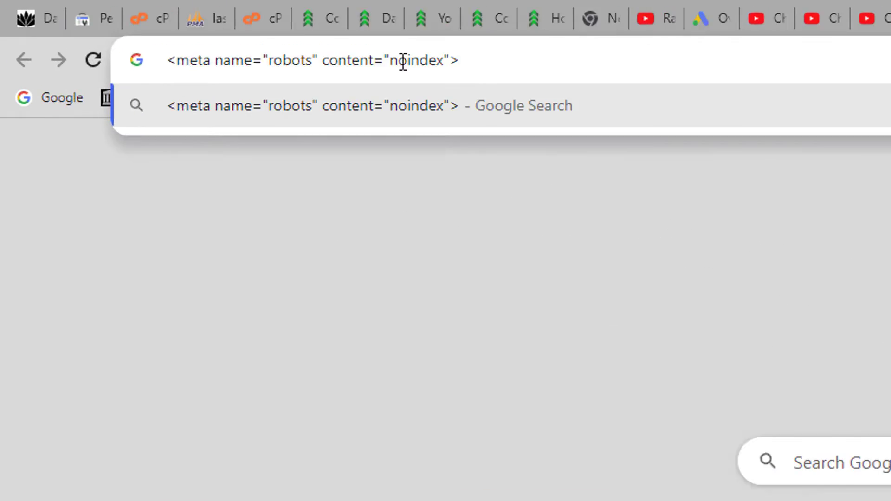
left_click(176, 25)
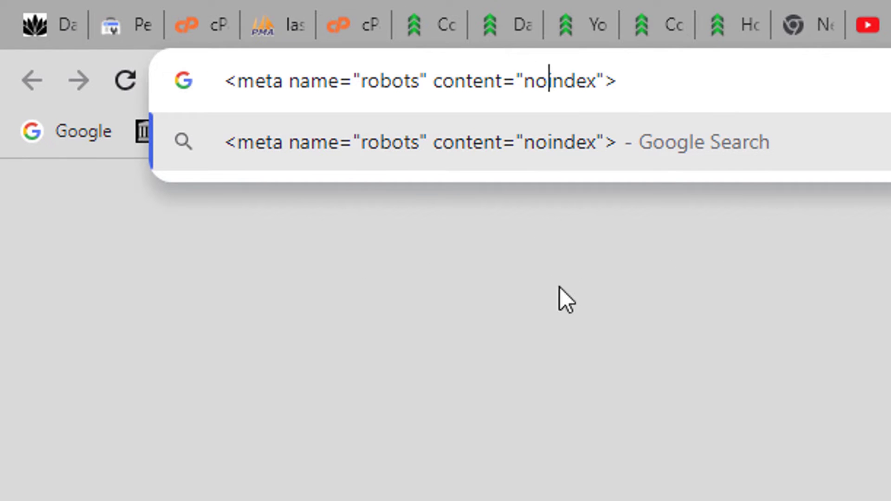
key("BackSpace")
key("BackSpace")
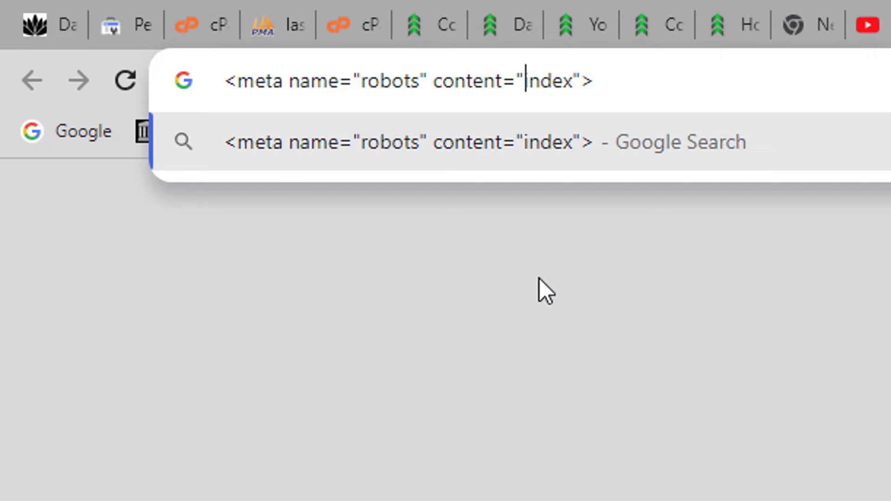
left_click(670, 77)
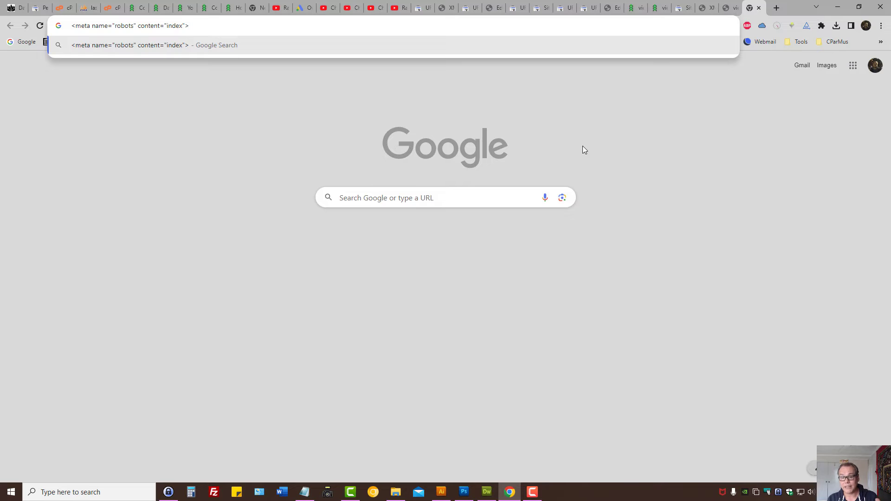
left_click(479, 5)
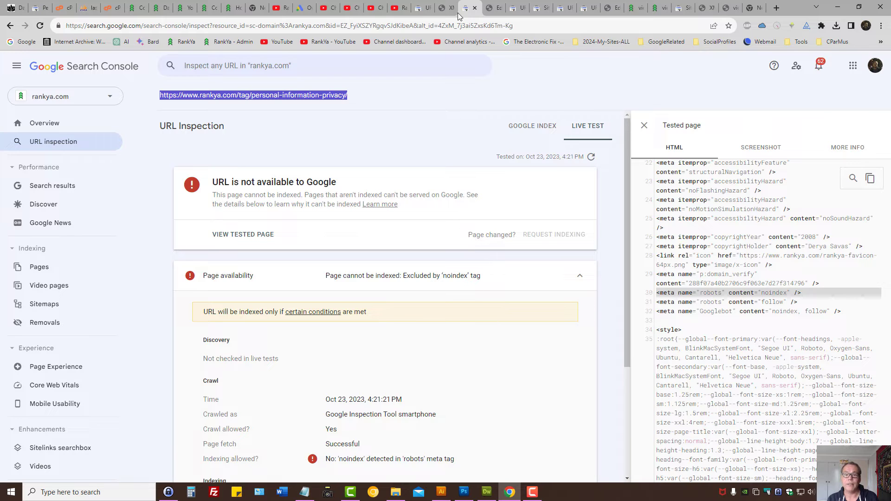
Review post-sitemap.xml's X-Robots-Tag header, then open the site's root .htaccess in Dreamweaver
left_click(422, 8)
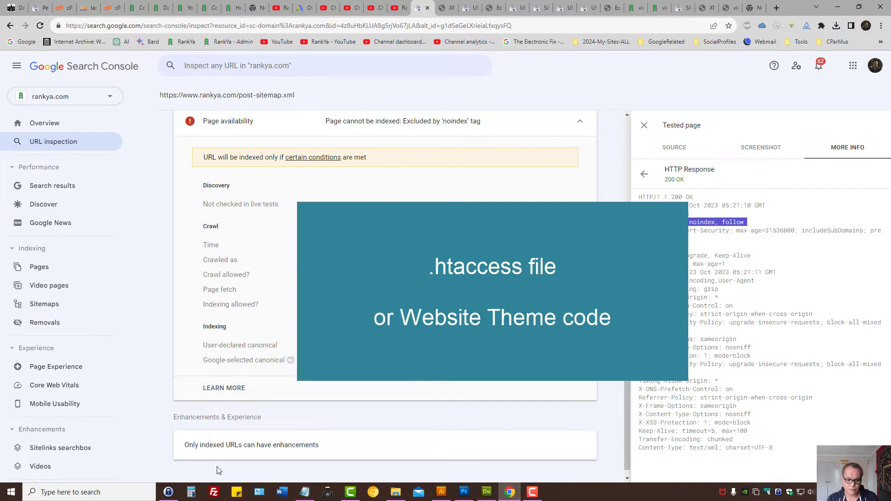
left_click(487, 492)
scroll(737, 343, "down", 15)
double_click(674, 121)
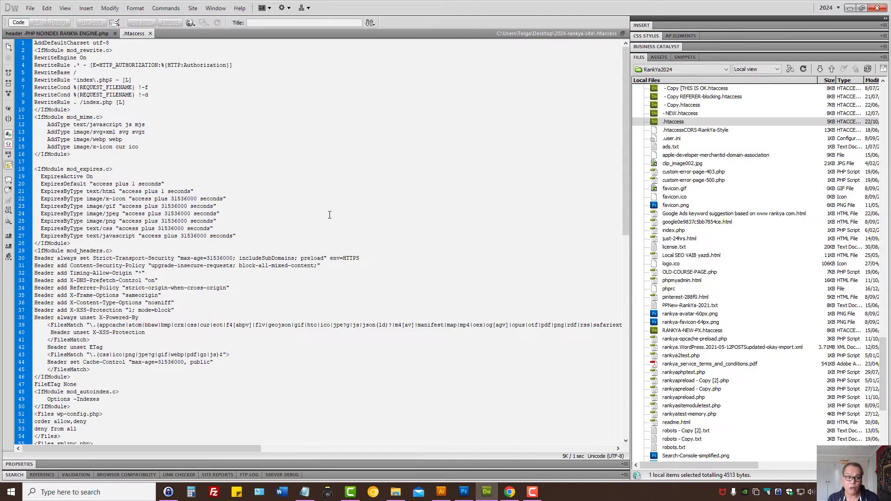
In header -PHP NOINDEX RANKYA ENGINE.php, highlight the is_tag block and its X-Robots-Tag header line
left_click(90, 35)
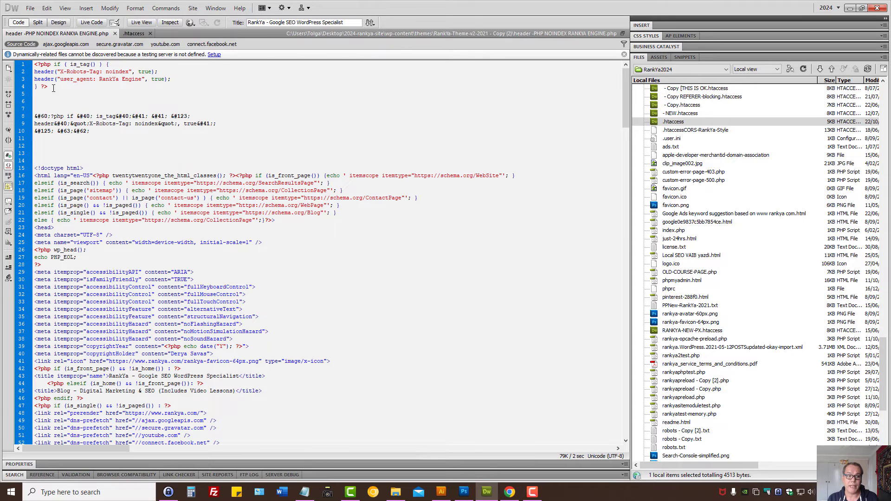
left_click_drag(48, 86, 8, 66)
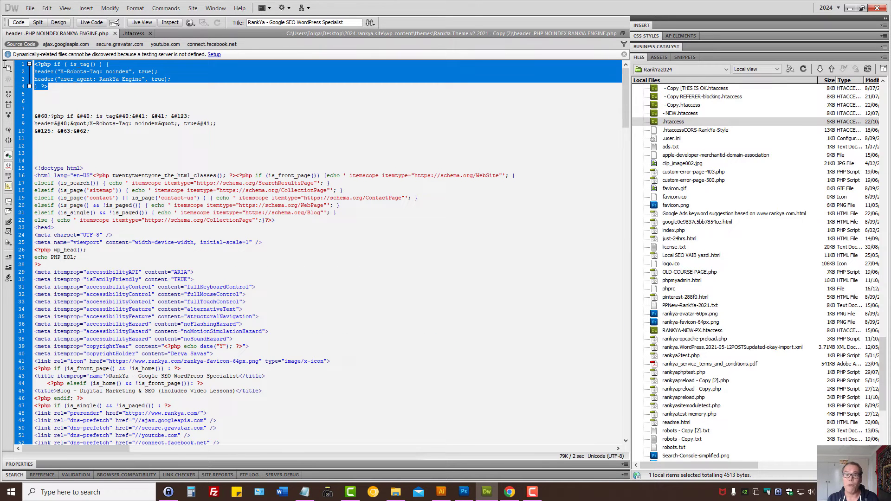
double_click(40, 71)
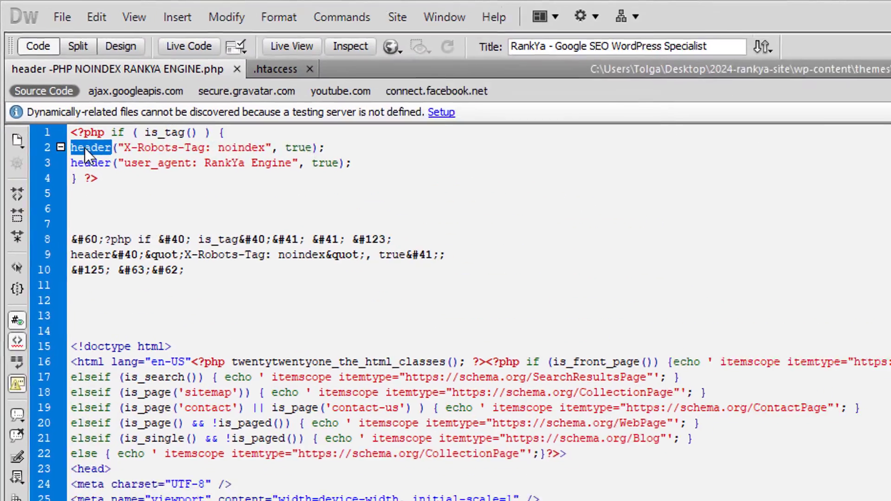
triple_click(85, 147)
left_click(111, 186)
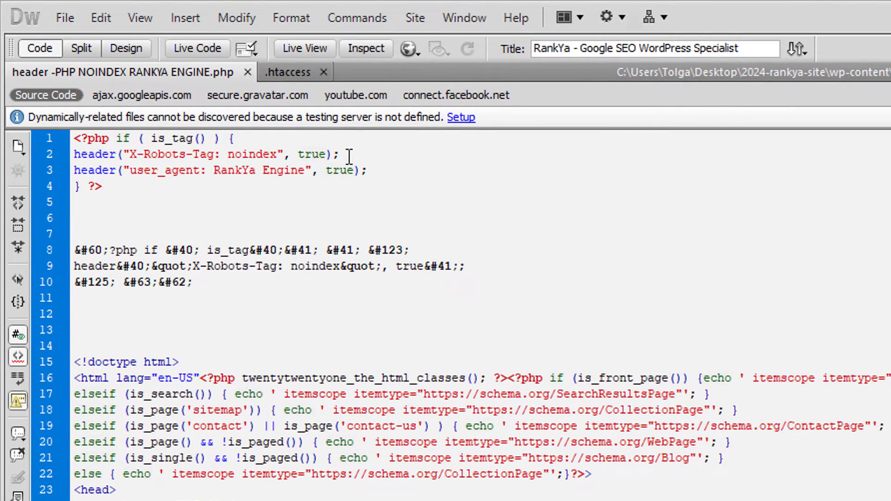
left_click_drag(349, 155, 68, 157)
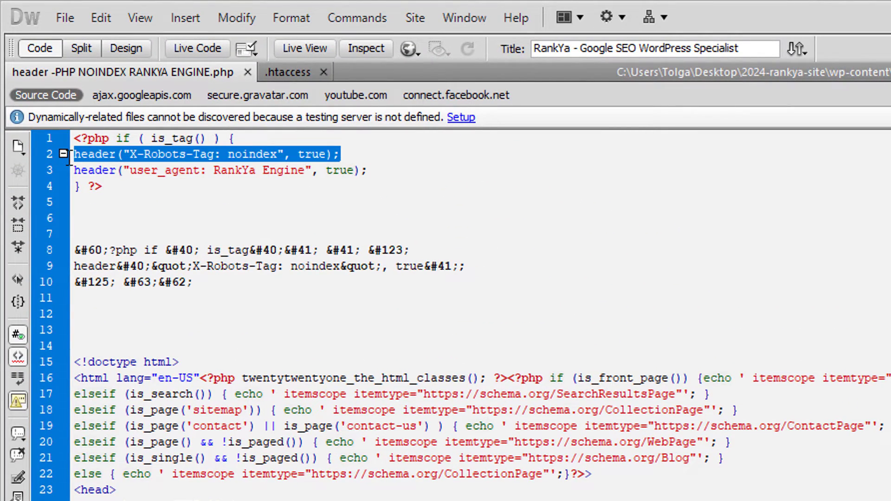
left_click(143, 203)
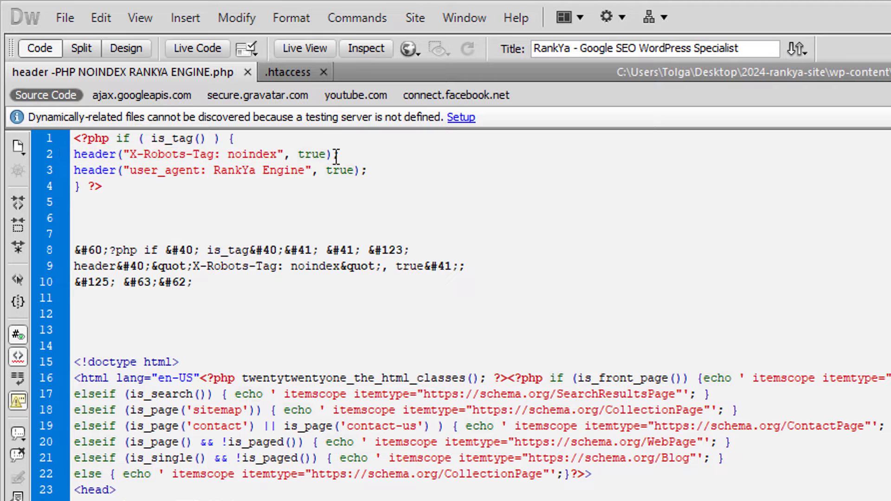
triple_click(309, 158)
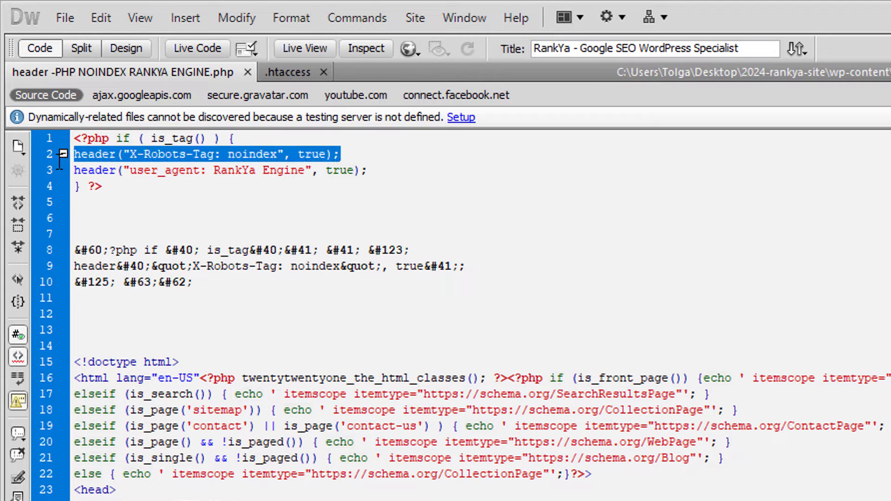
Delete the X-Robots-Tag noindex PHP block on lines 1-4 and return to Search Console in Chrome
triple_click(132, 156)
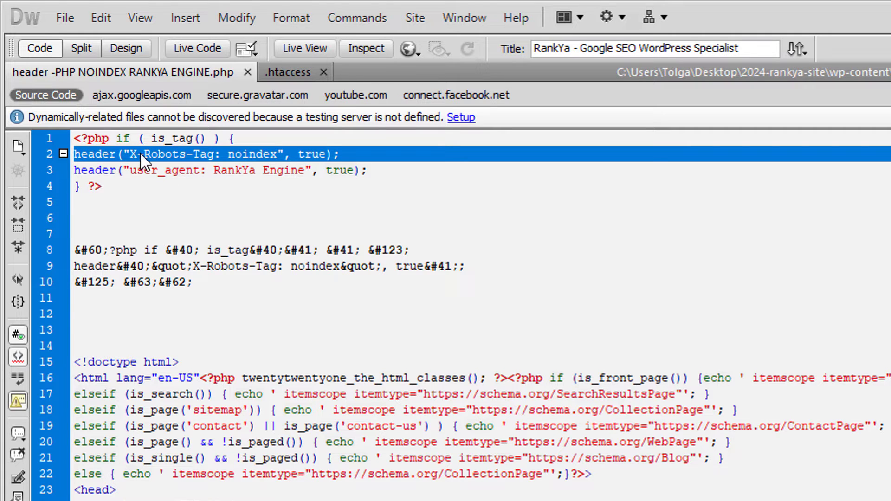
left_click_drag(131, 154, 212, 153)
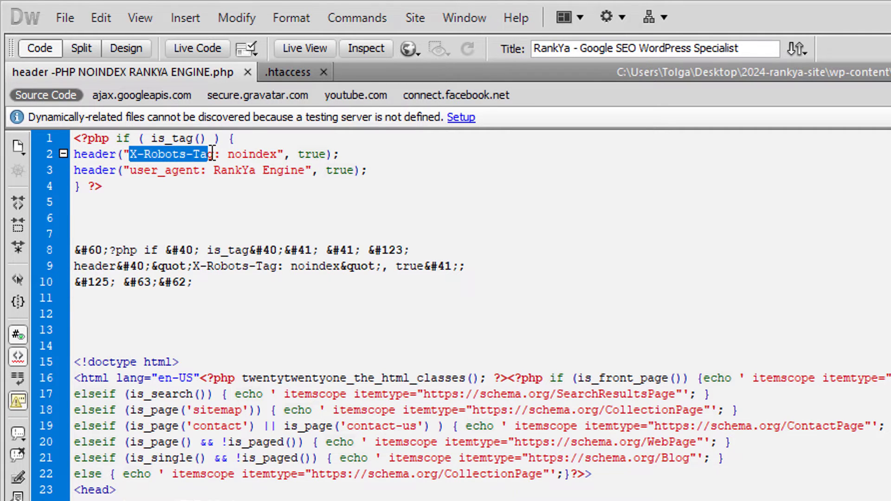
double_click(244, 155)
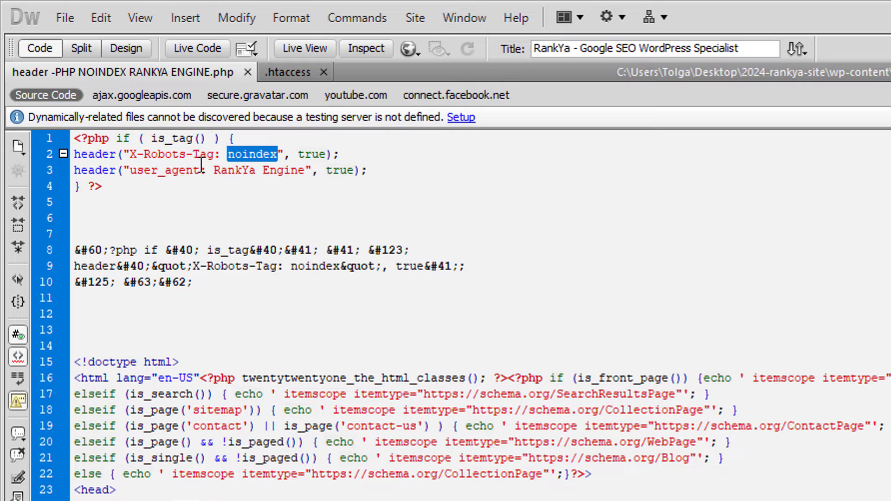
left_click(230, 155)
key("ctrl+[")
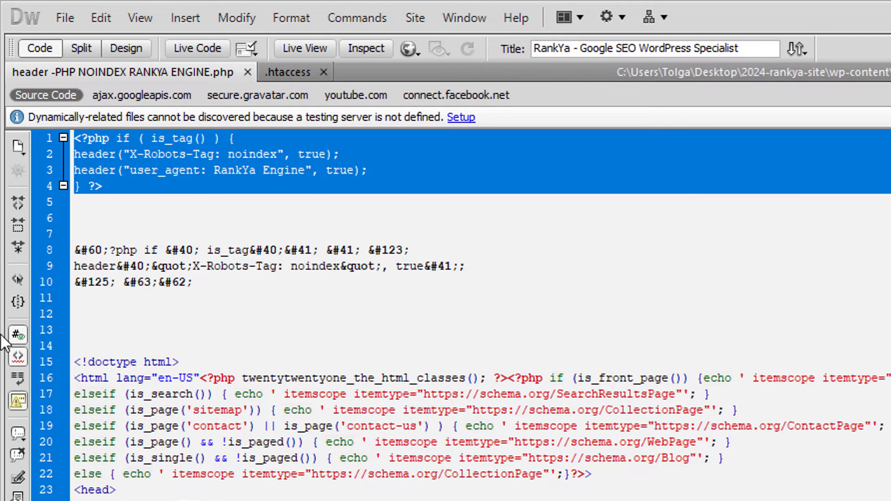
key("Delete")
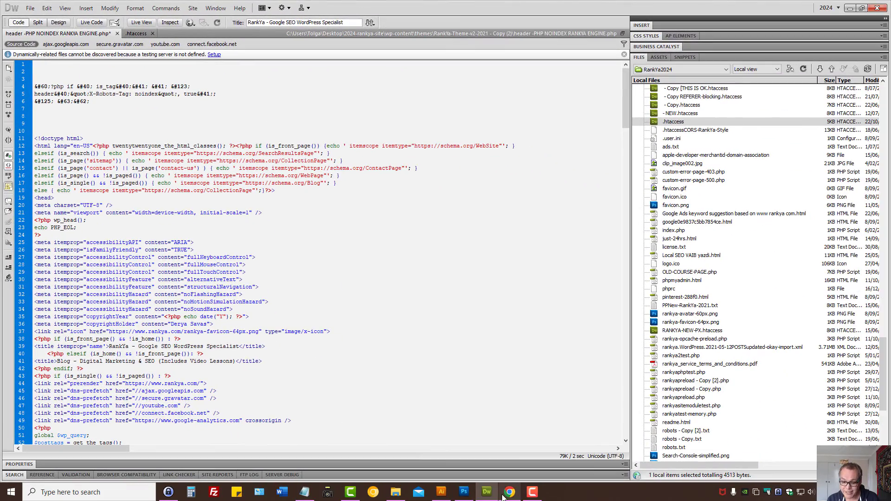
left_click(509, 493)
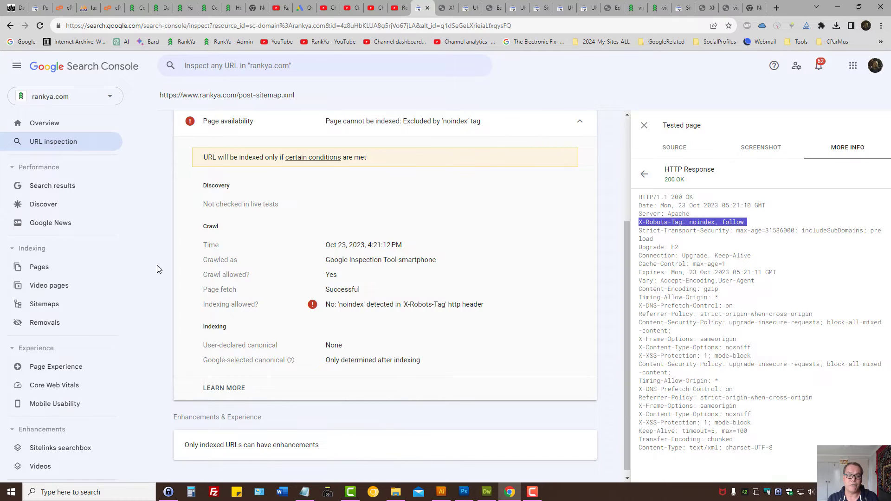
From Pages, open the Excluded by 'noindex' tag reason and scroll to its example URLs
left_click(16, 271)
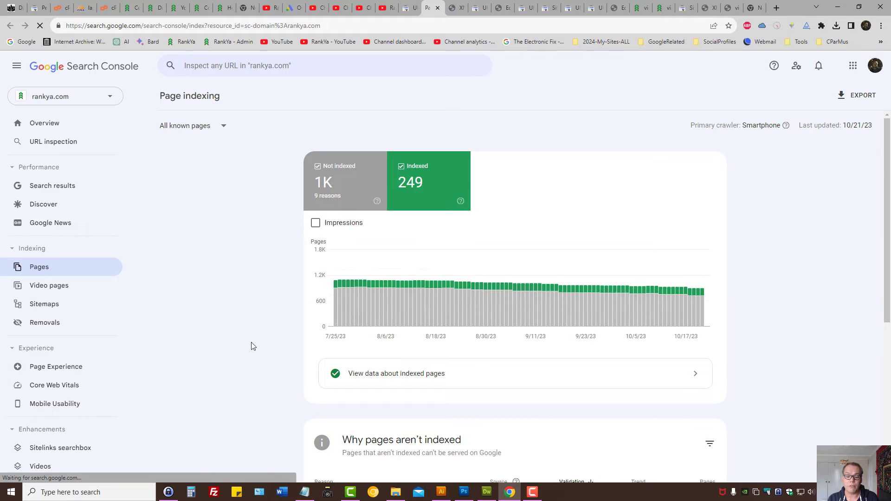
scroll(253, 346, "down", 6)
left_click(342, 254)
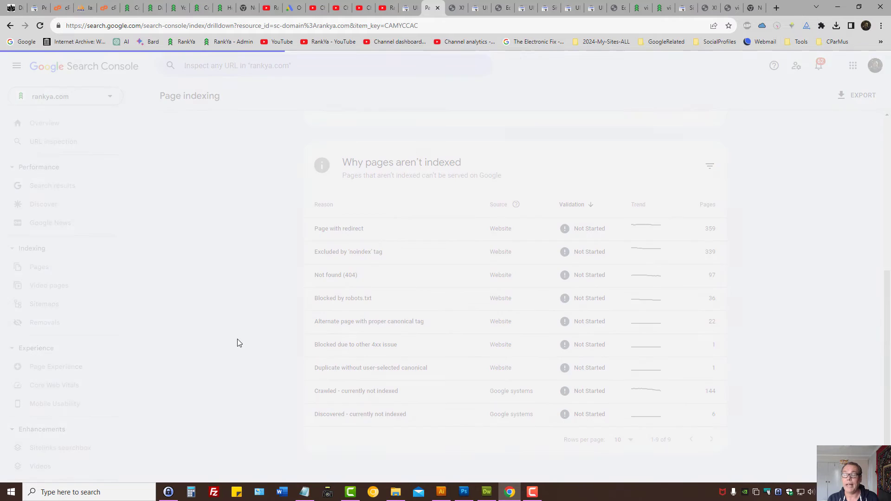
scroll(244, 324, "down", 6)
Inspect the personal-information-privacy tag URL and highlight its 'noindex' detected in the robots meta tag
left_click(382, 231)
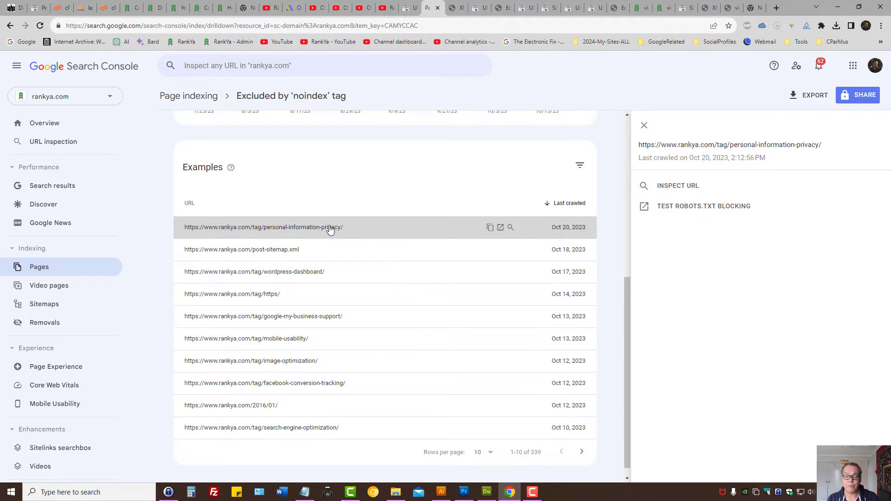
left_click(678, 188)
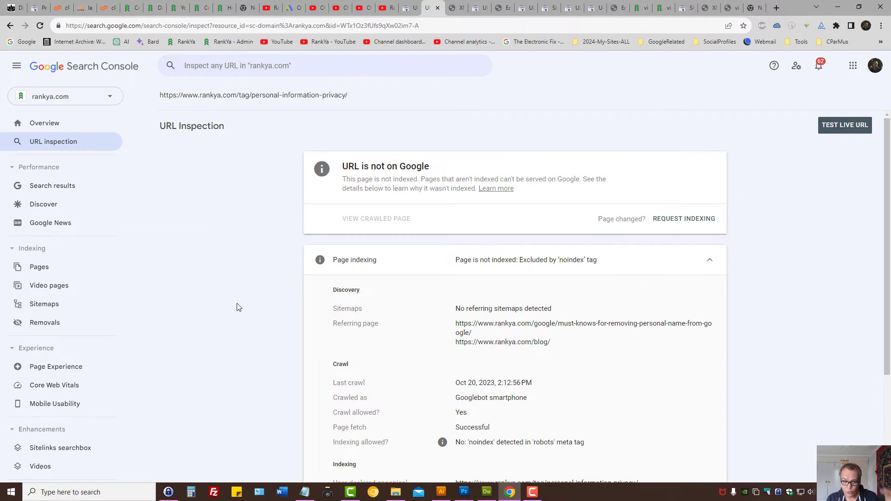
scroll(249, 293, "down", 3)
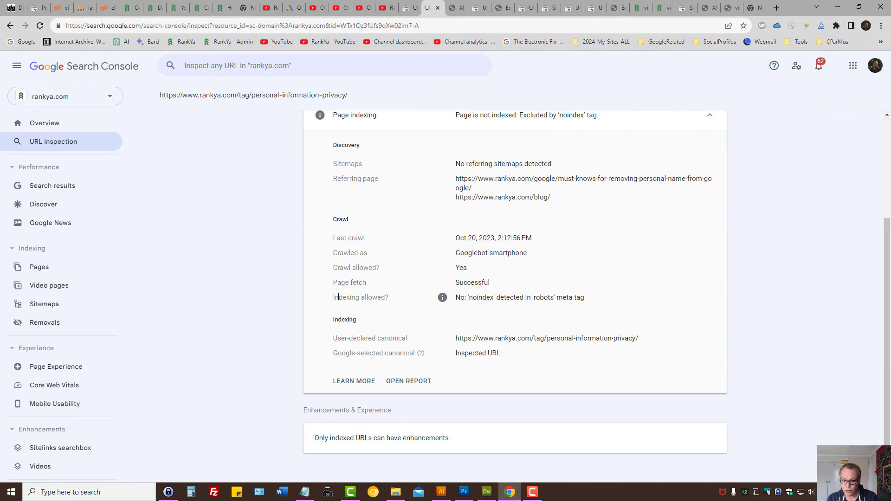
left_click_drag(333, 301, 602, 298)
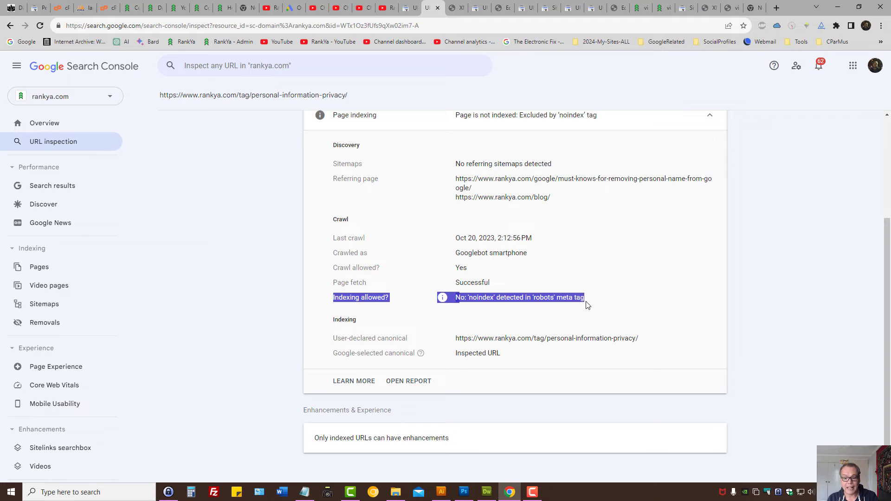
scroll(599, 304, "up", 3)
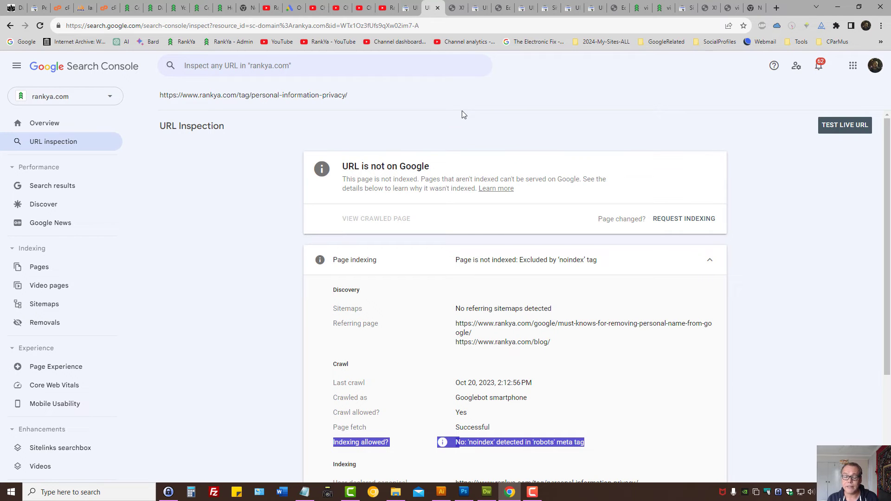
Compare against the live test results tab, then return to the indexed-version inspection report
left_click(474, 7)
scroll(409, 386, "down", 4)
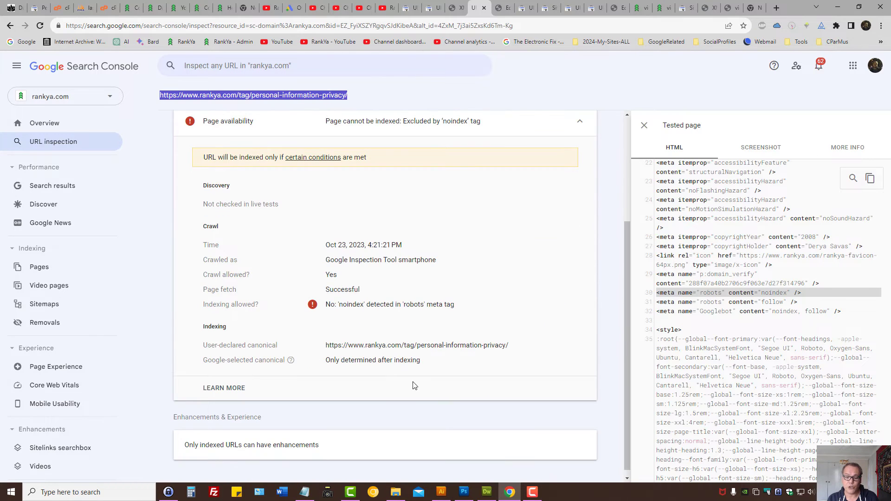
scroll(464, 232, "up", 3)
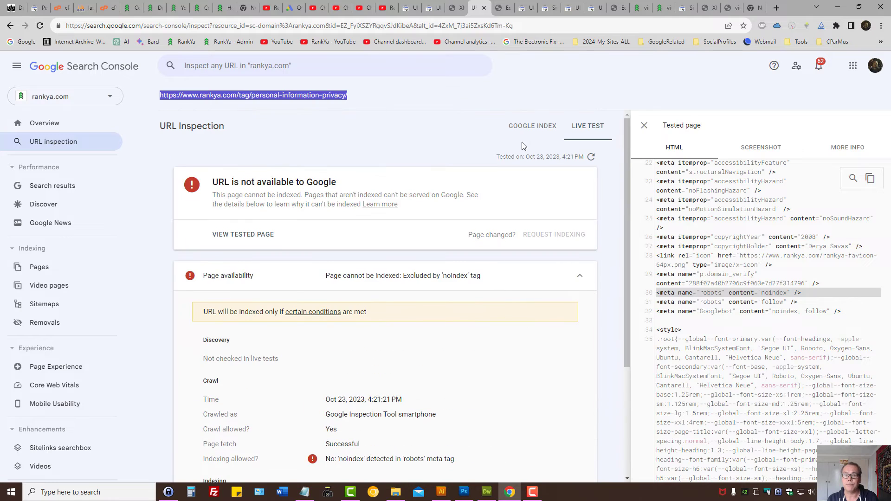
left_click(425, 7)
scroll(481, 255, "down", 3)
scroll(481, 254, "down", 1)
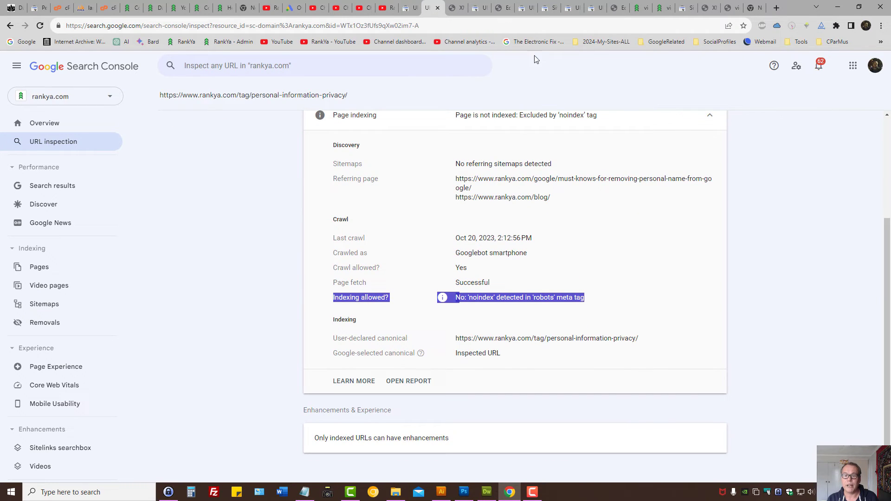
On post-sitemap.xml's inspection, highlight the X-Robots-Tag header as the noindex source and launch TEST LIVE URL
left_click(524, 7)
scroll(528, 303, "down", 3)
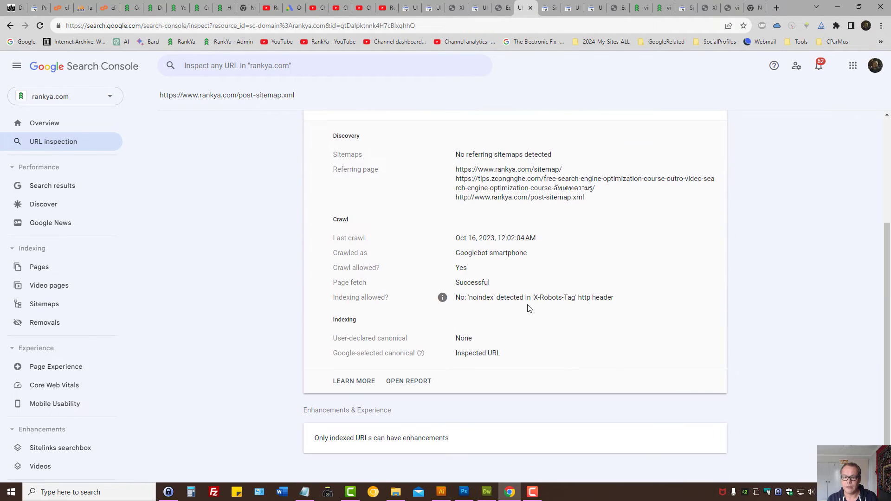
left_click_drag(534, 298, 575, 299)
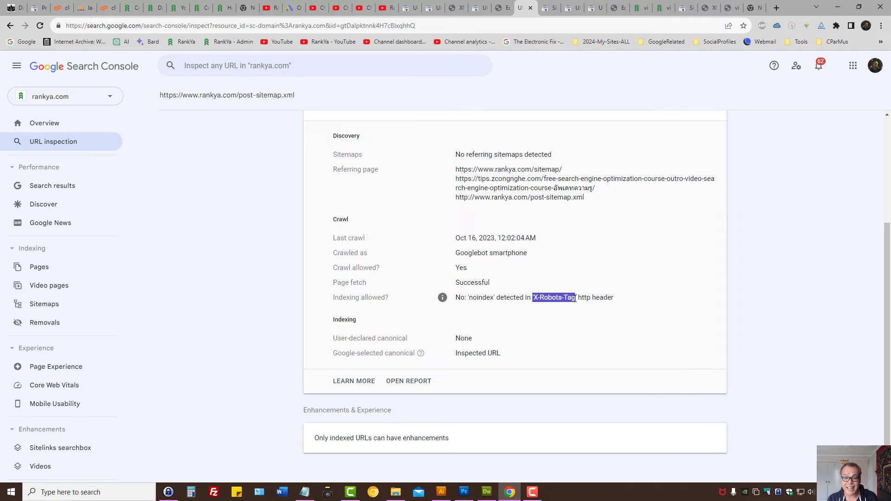
scroll(605, 301, "up", 3)
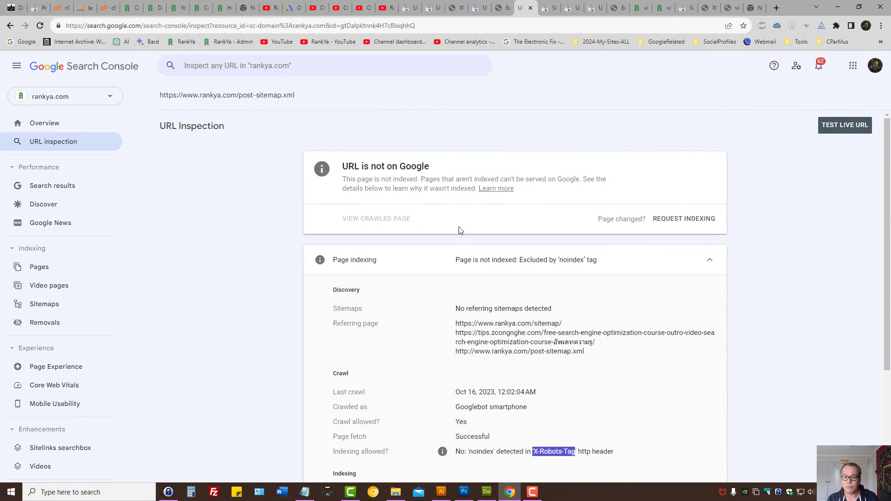
left_click(844, 126)
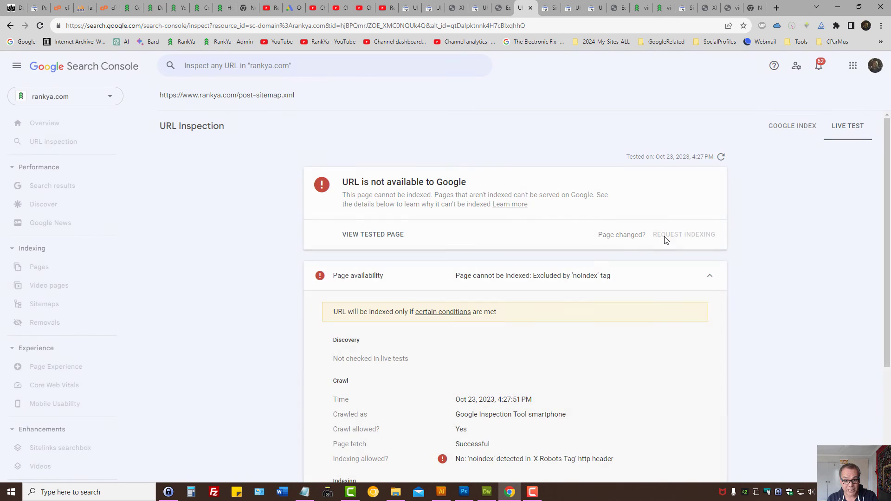
View the live test's HTTP response, select the 'X-Robots-Tag: noindex, follow' line, then close the panel
left_click(392, 235)
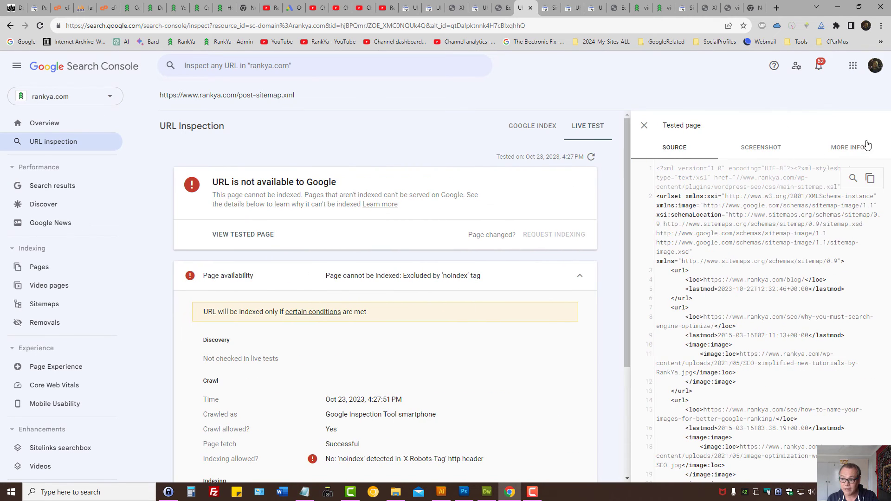
left_click(847, 147)
left_click(780, 206)
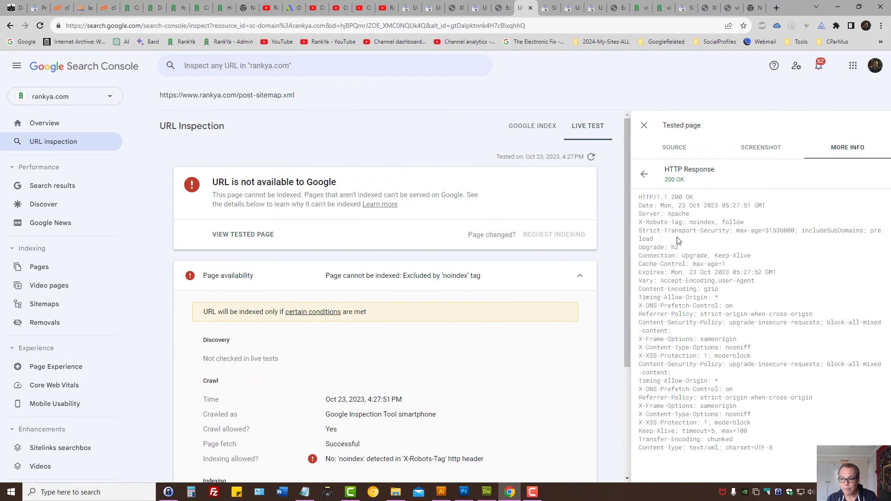
triple_click(703, 224)
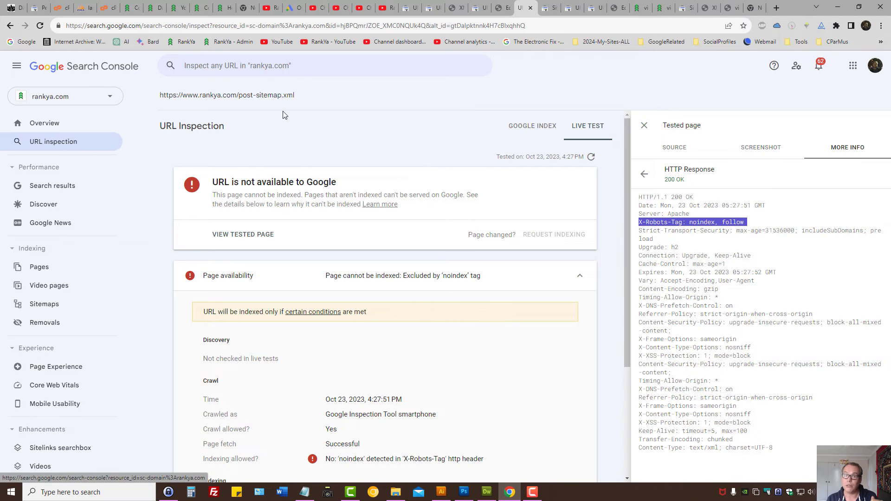
left_click(649, 128)
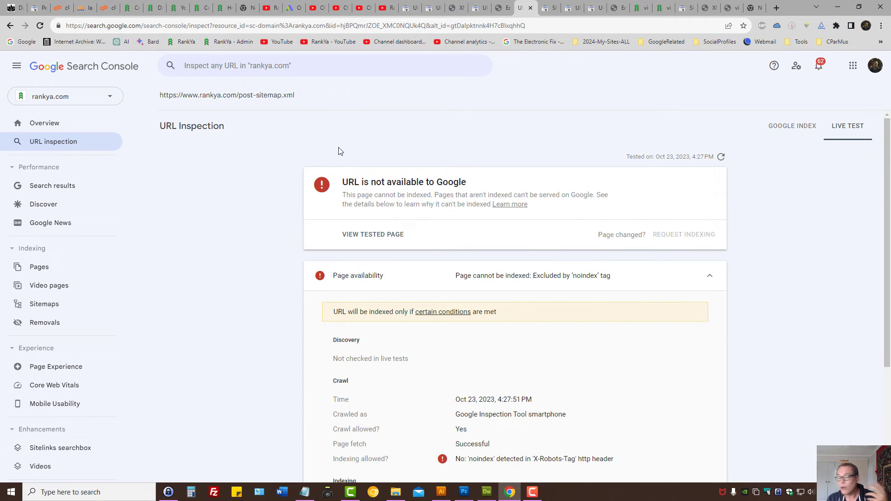
Scroll through the RankYa noindex article, switch between it and the YouTube community tab, then return to URL Inspection
left_click(222, 8)
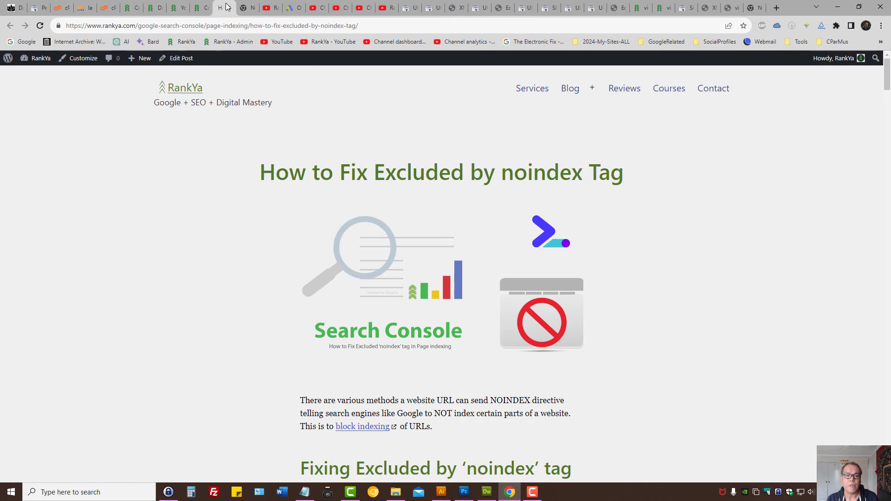
scroll(308, 279, "down", 10)
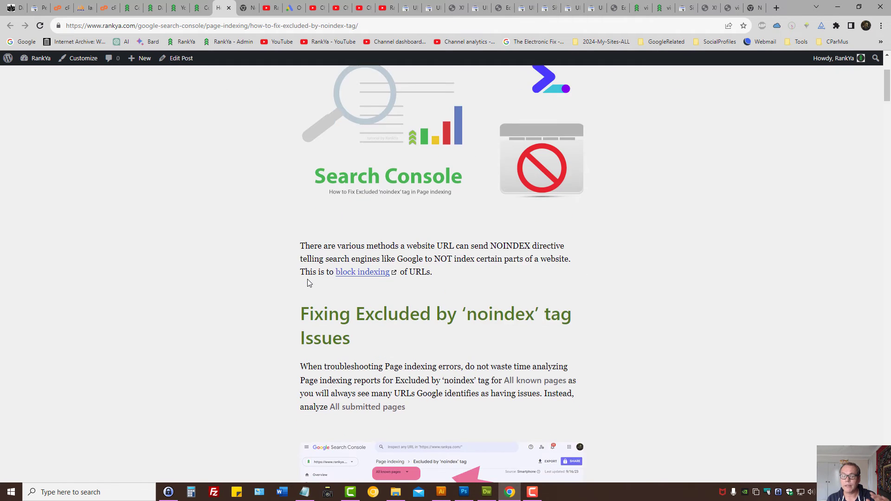
scroll(308, 283, "down", 15)
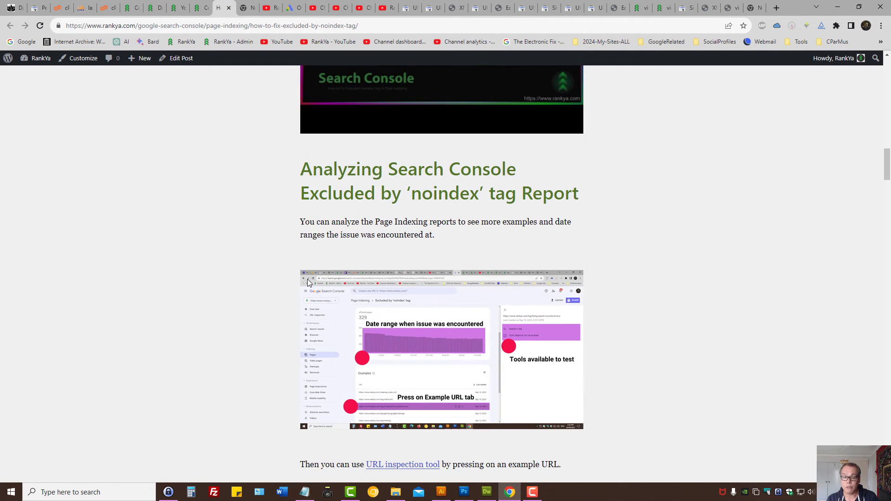
scroll(232, 272, "up", 20)
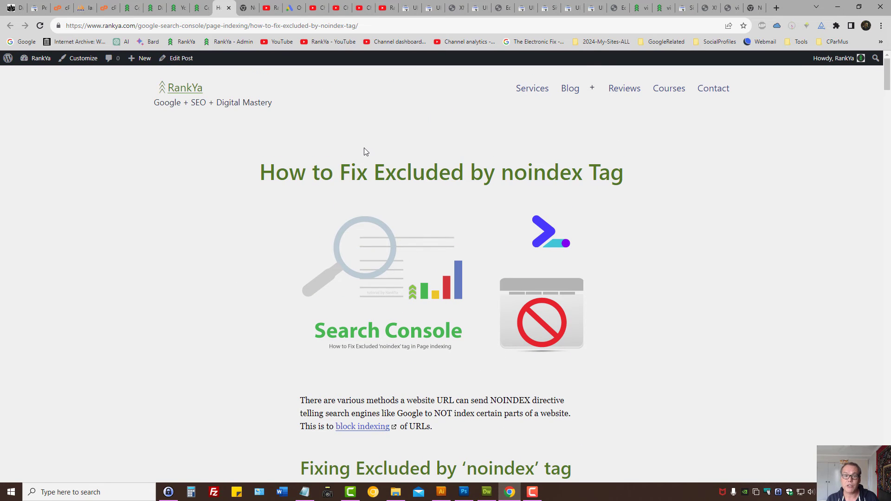
left_click(385, 8)
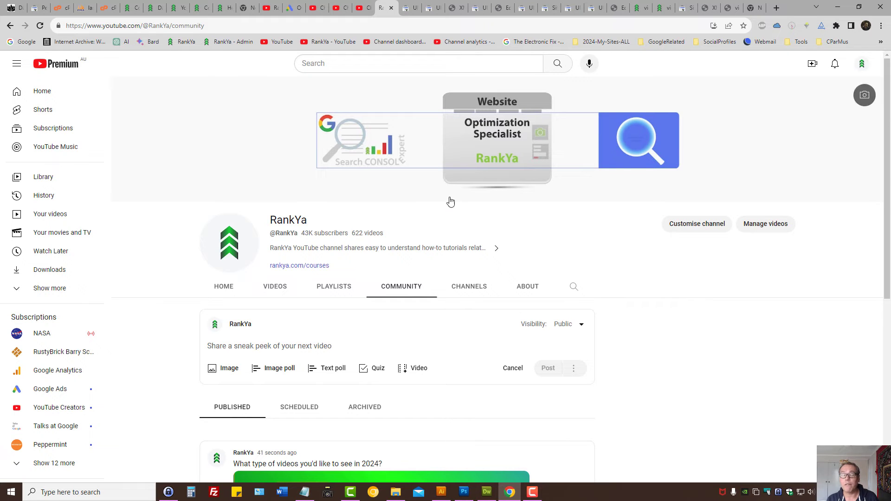
left_click(222, 5)
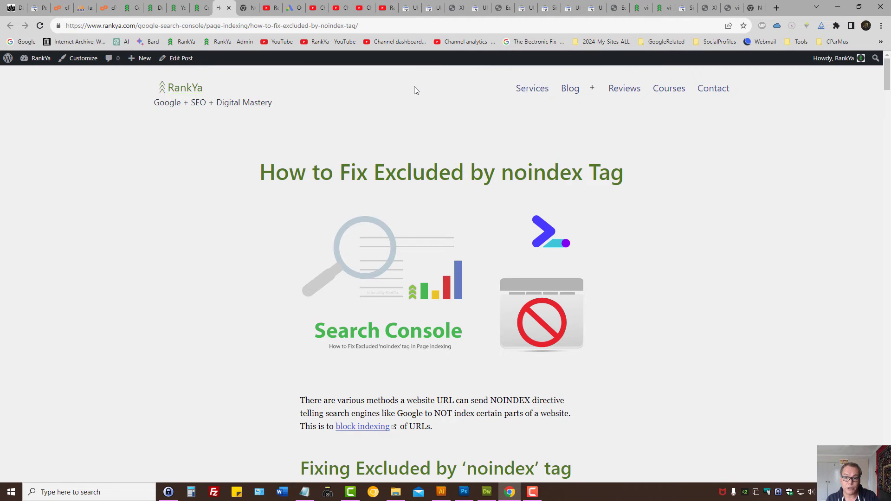
left_click(382, 8)
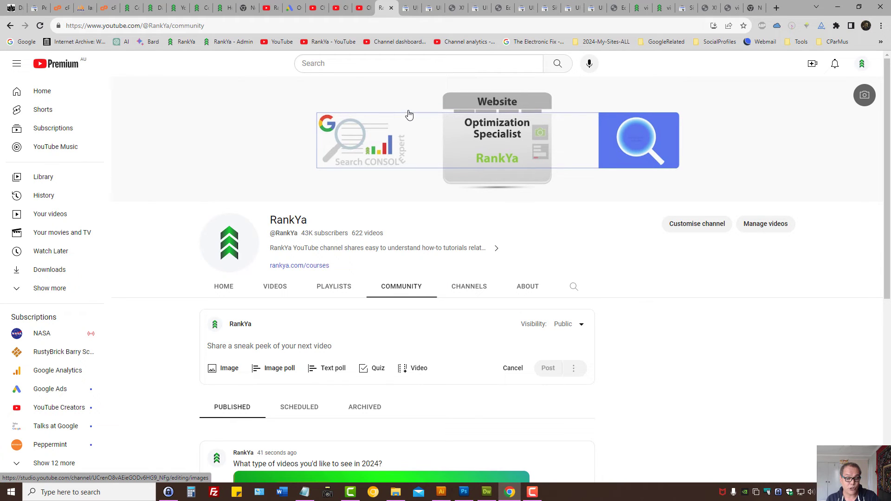
left_click(410, 8)
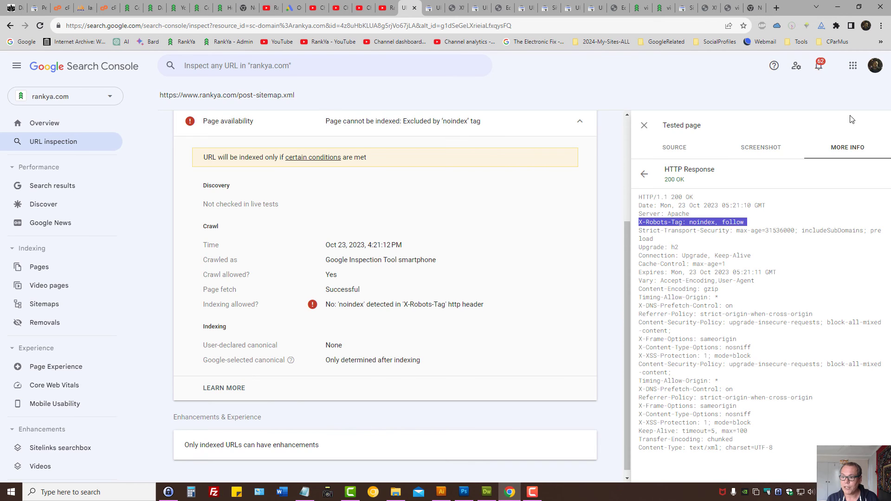
Close the tested page details and open the Excluded by 'noindex' tag report from Pages in a new tab
left_click(644, 125)
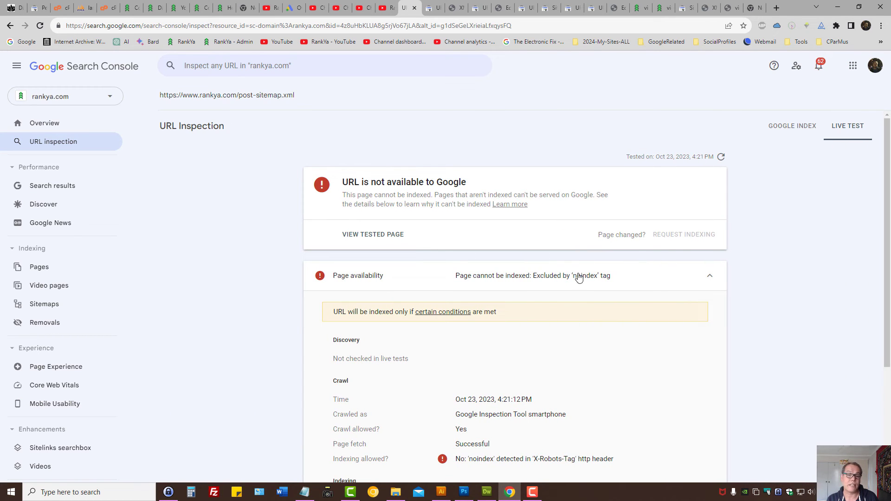
middle_click(50, 274)
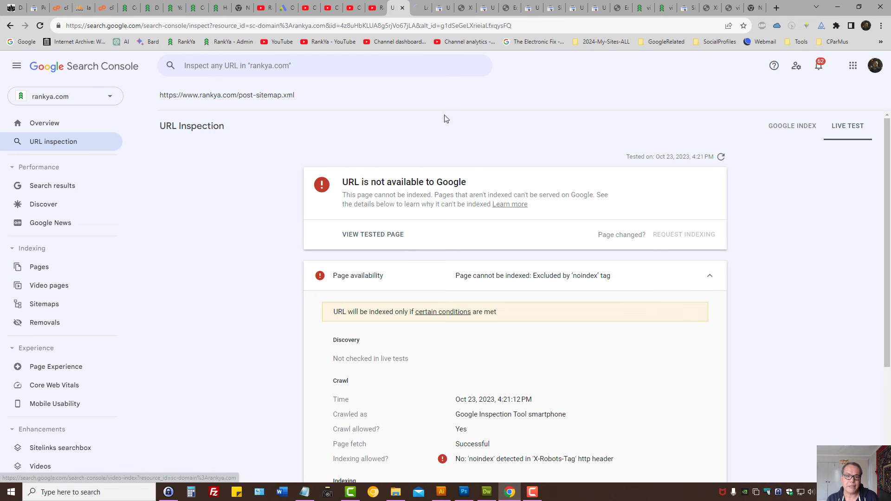
left_click(417, 6)
scroll(237, 366, "down", 3)
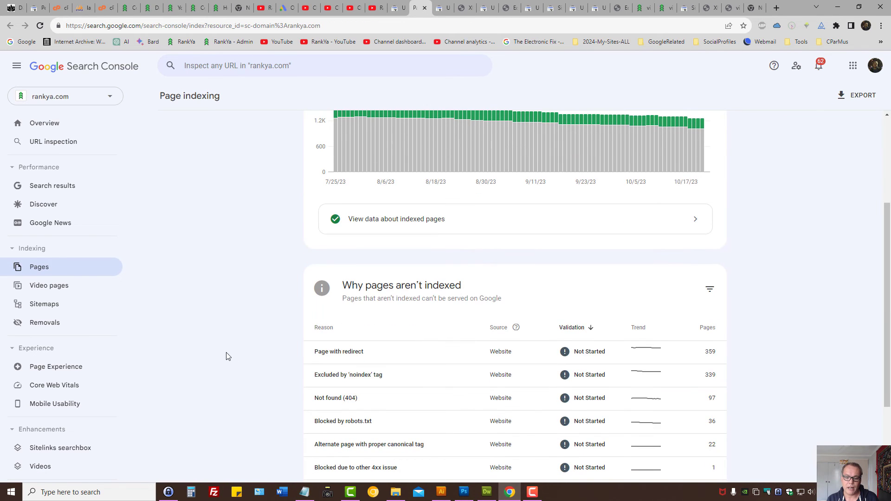
left_click(337, 382)
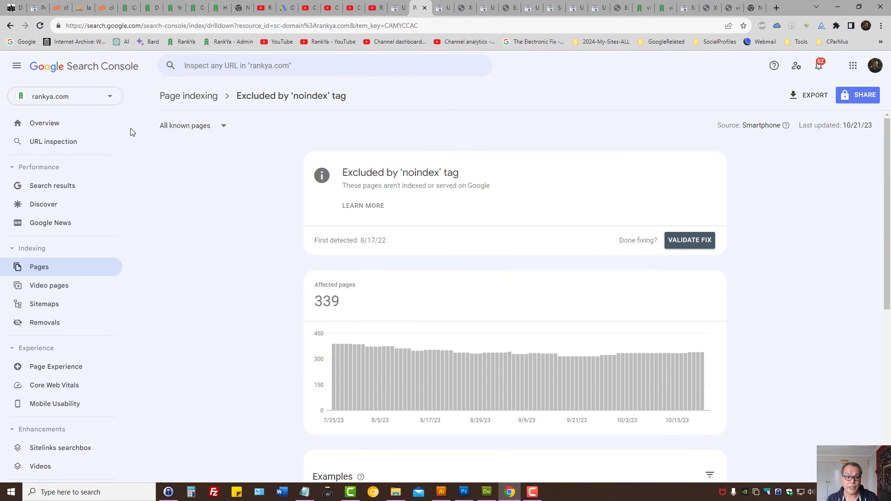
Filter the report to All submitted pages (no data), then switch back to All known pages showing 339
left_click(223, 130)
left_click(215, 152)
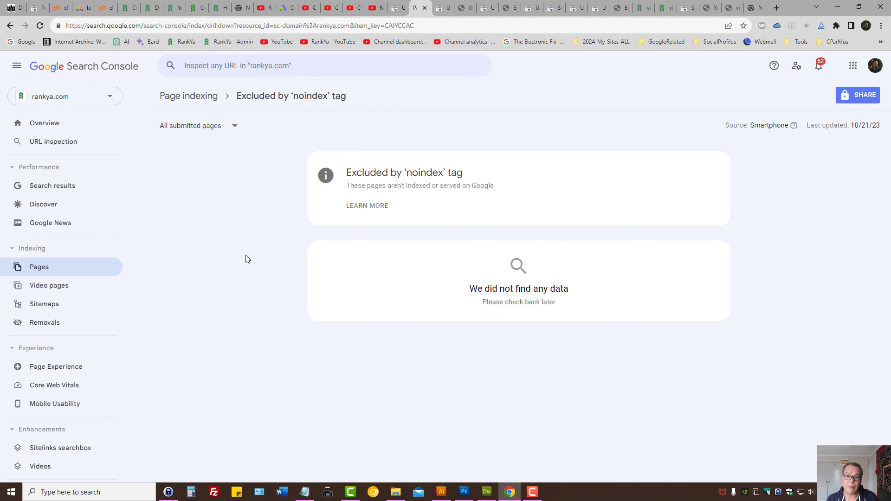
double_click(366, 173)
left_click_drag(466, 172, 346, 170)
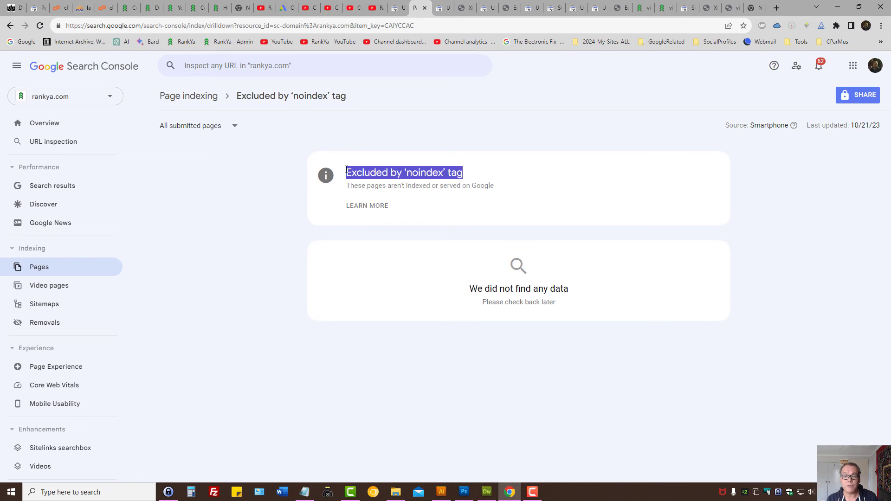
left_click(418, 176)
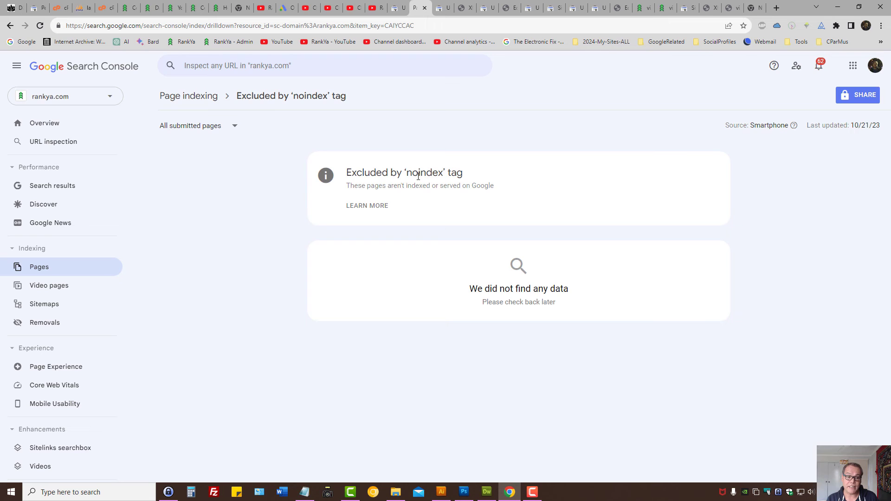
left_click(235, 128)
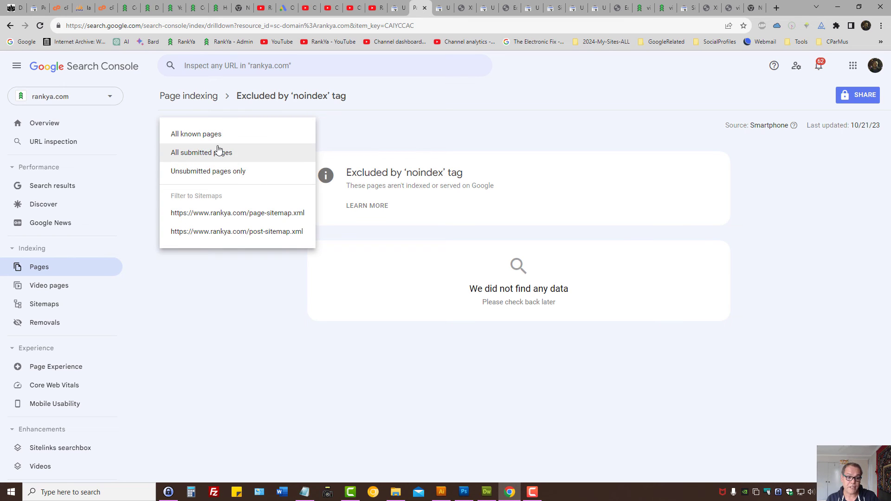
left_click(218, 135)
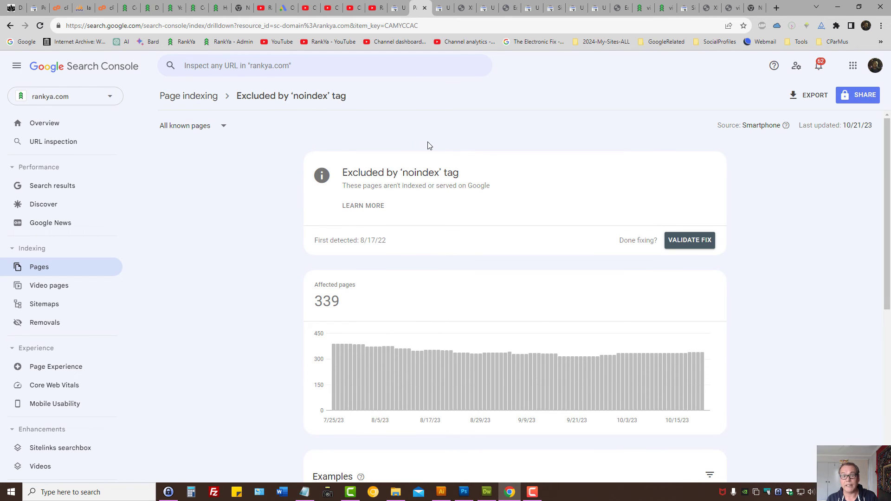
Review the affected-pages chart and examples, highlight 'noindex' in the heading, then switch to the RankYa article
scroll(488, 247, "down", 3)
mouse_move(489, 245)
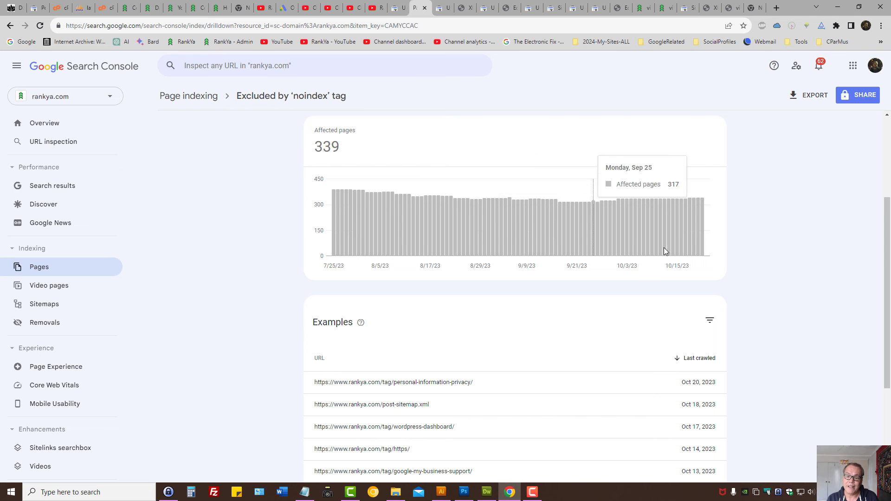
scroll(761, 274, "up", 3)
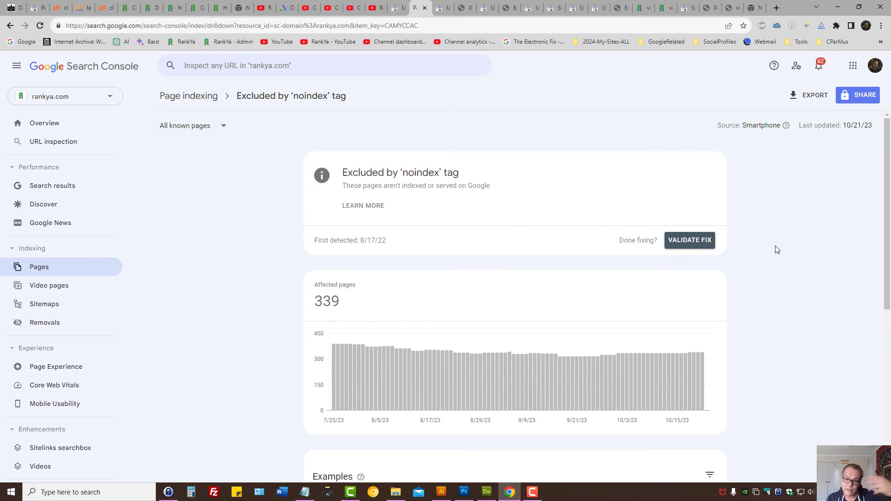
double_click(420, 173)
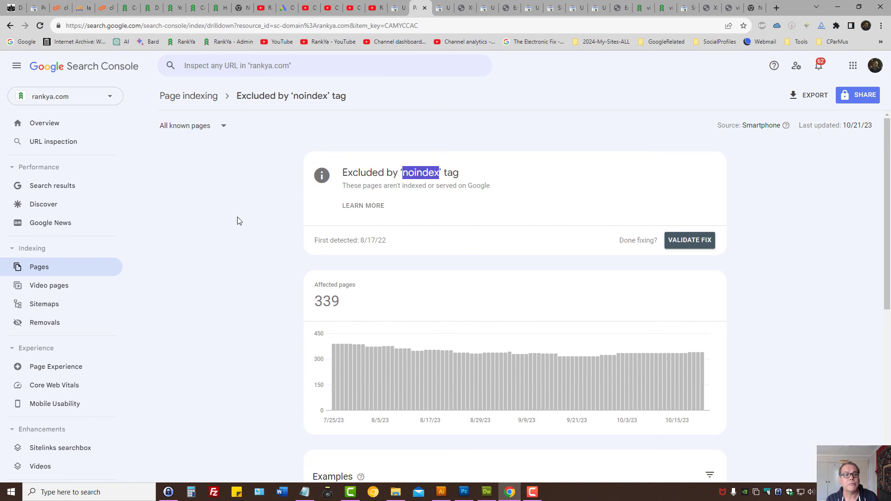
left_click(215, 7)
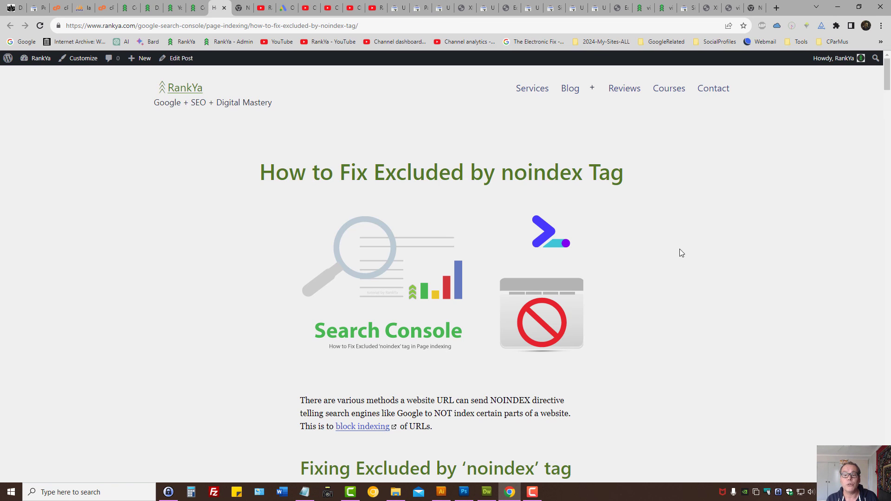
Browse RankYa Courses, open Conversion Rate Optimization (New) in a new tab, then show the YouTube channel Home
left_click(666, 93)
scroll(399, 250, "down", 3)
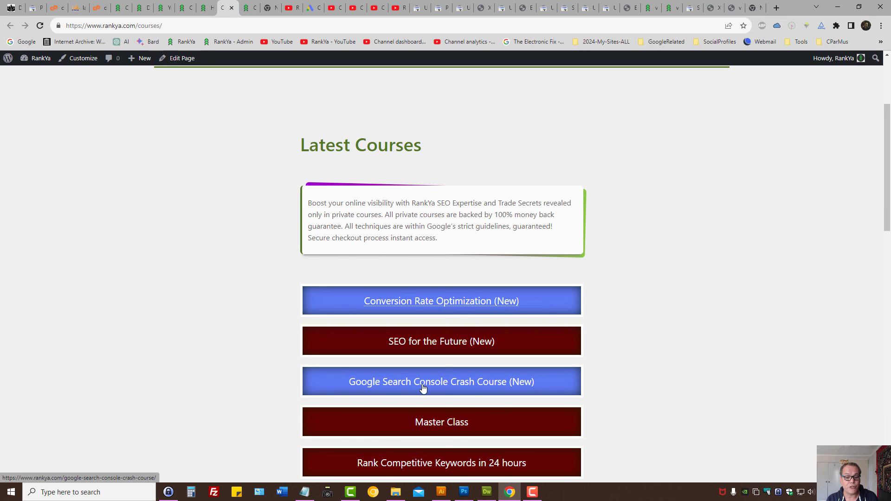
scroll(655, 320, "down", 10)
scroll(655, 320, "down", 8)
scroll(432, 237, "up", 15)
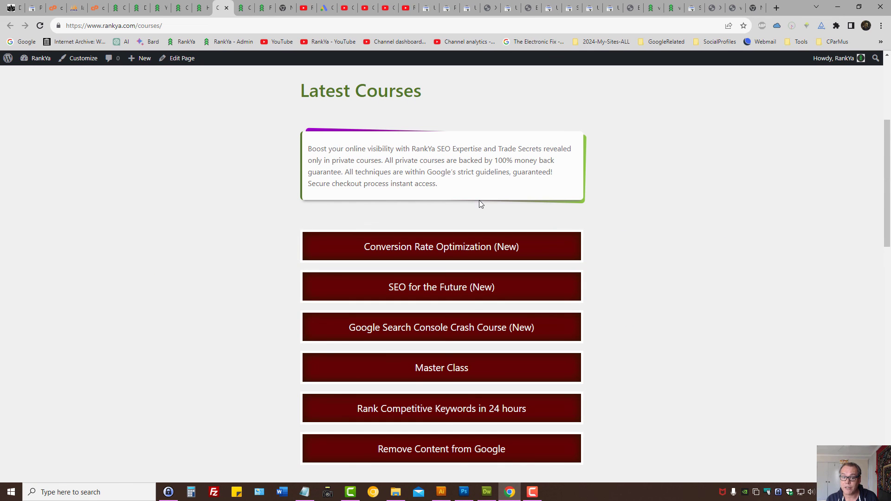
middle_click(445, 251)
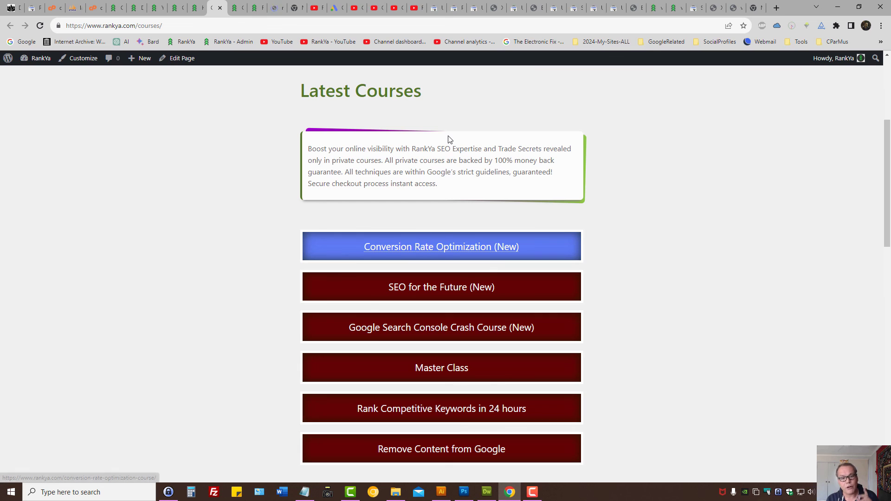
left_click(417, 7)
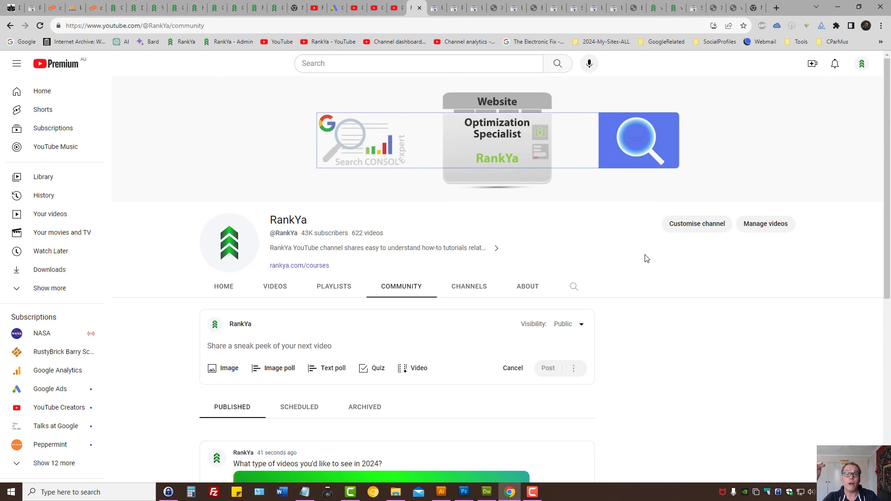
left_click(320, 7)
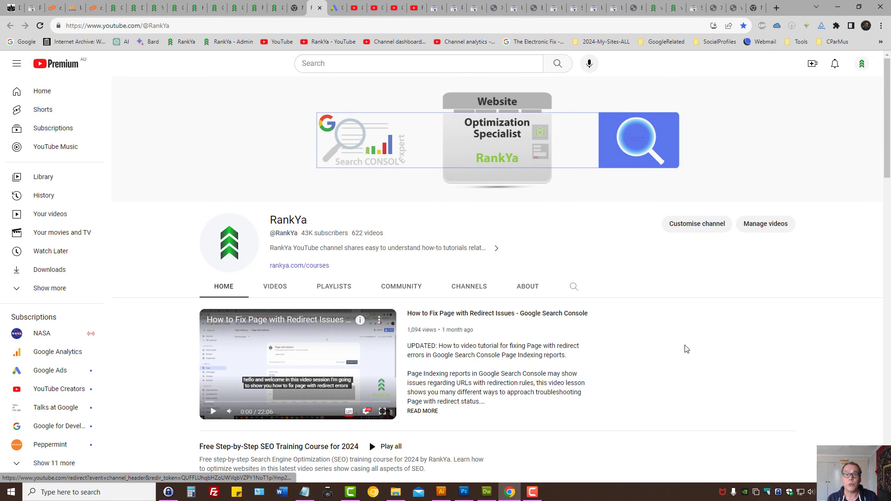